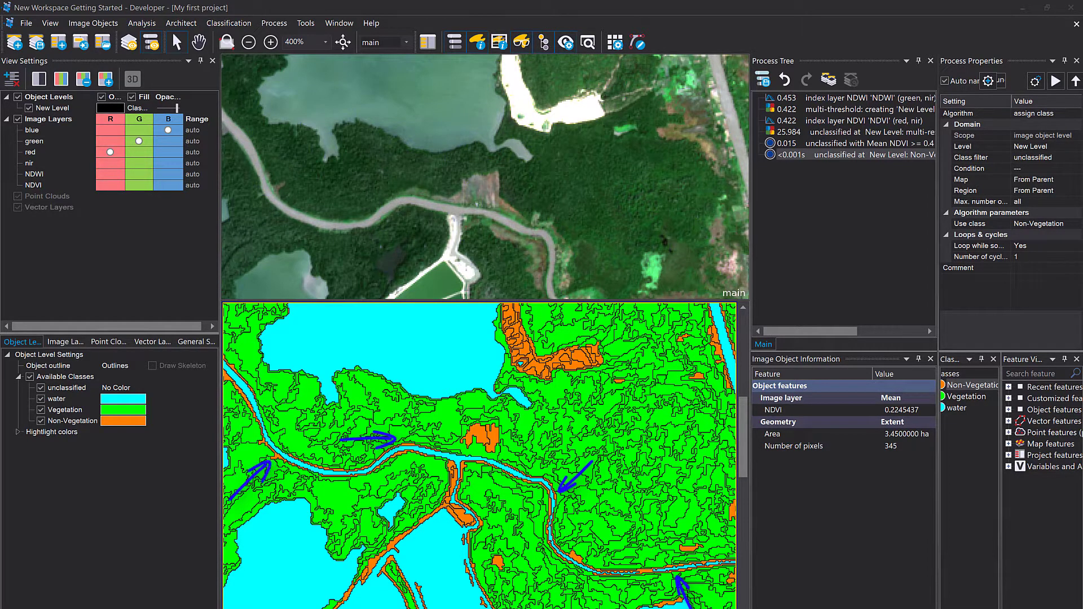
Inspect classified objects along the river by selecting them and zooming in and out of the classification view.
{"action": "left_click", "coordinate": [515, 480]}
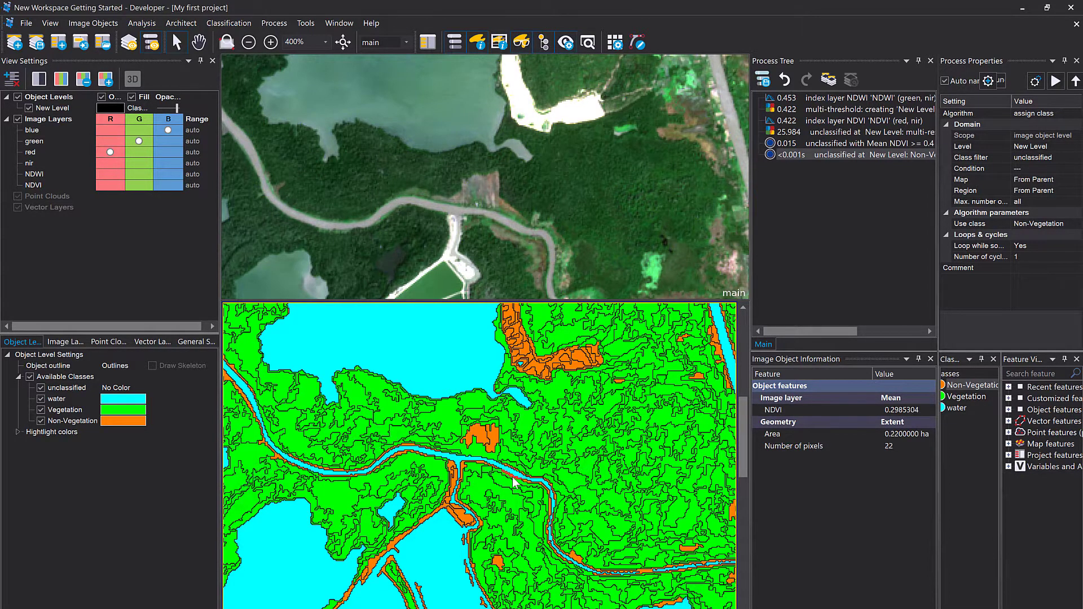
{"action": "scroll", "coordinate": [514, 481], "scroll_direction": "up", "scroll_amount": 2}
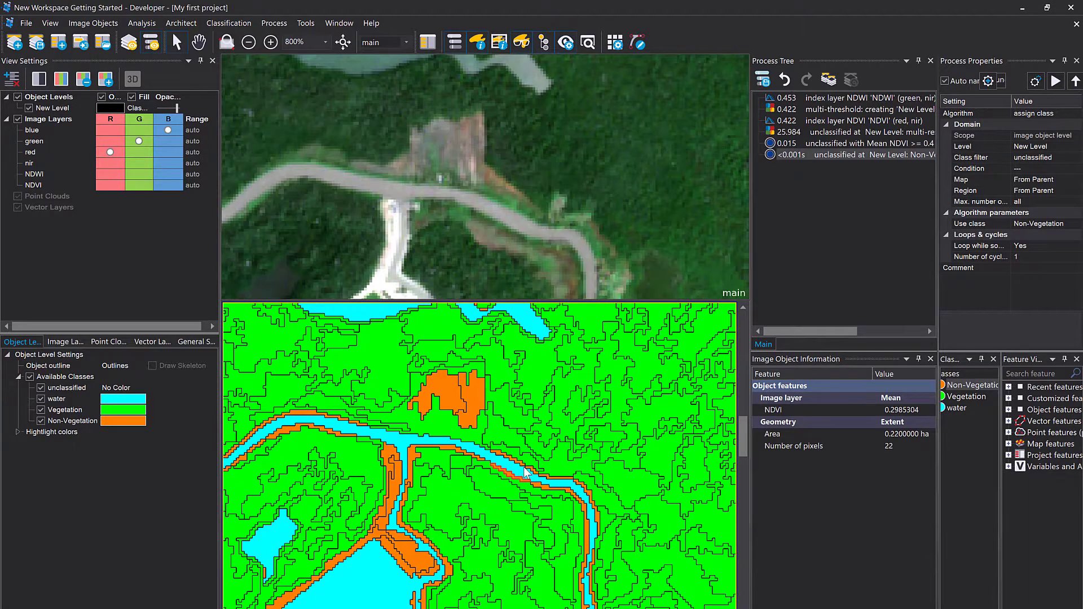
{"action": "left_click", "coordinate": [524, 468]}
{"action": "left_click", "coordinate": [526, 467]}
{"action": "scroll", "coordinate": [526, 467], "scroll_direction": "down", "scroll_amount": 1}
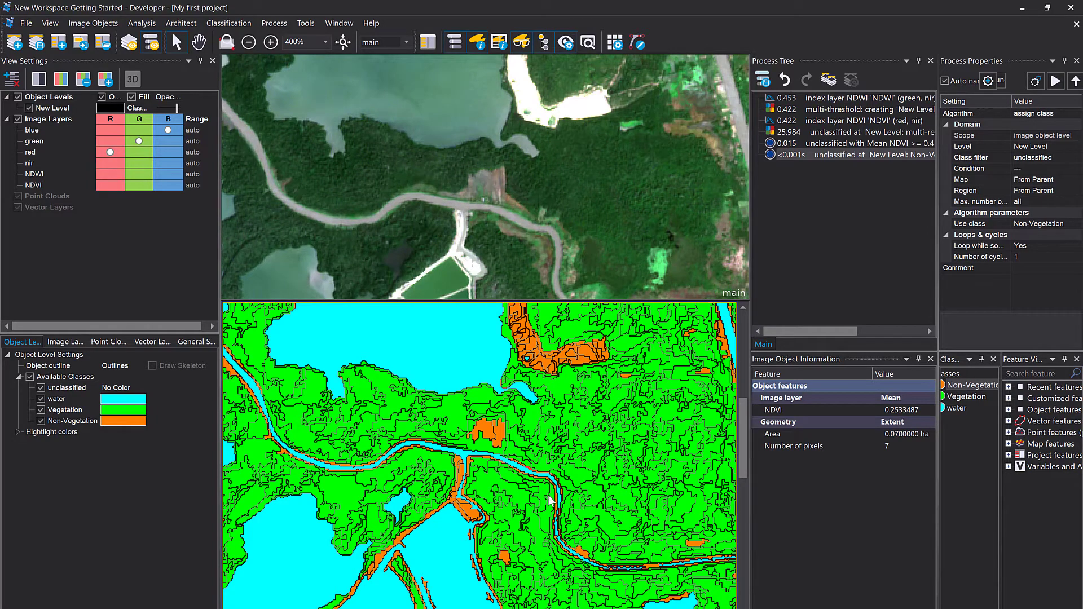
{"action": "mouse_move", "coordinate": [548, 496]}
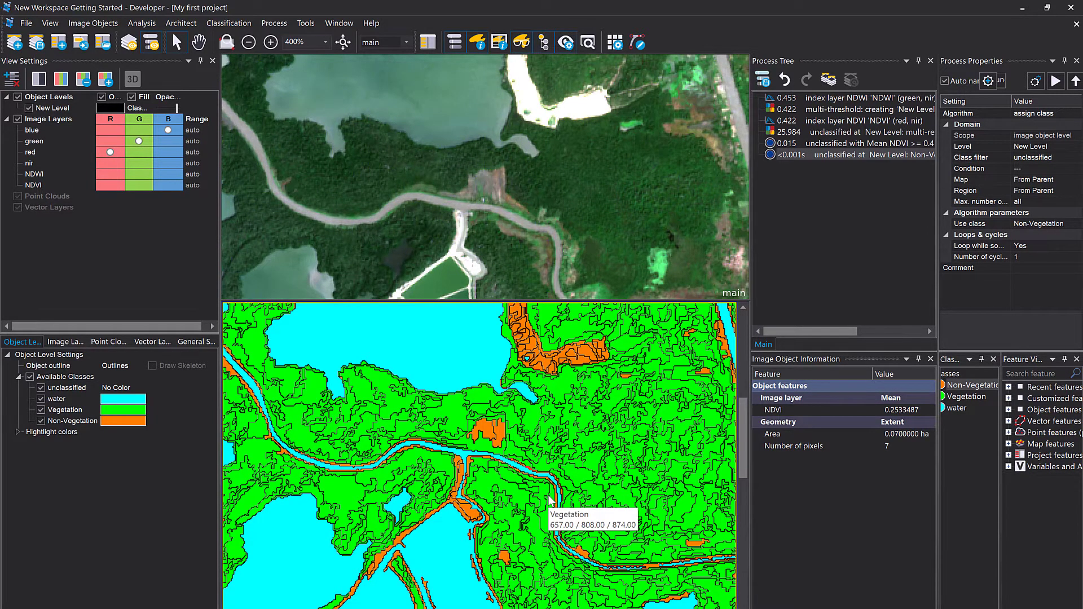
{"action": "scroll", "coordinate": [548, 503], "scroll_direction": "up", "scroll_amount": 2}
{"action": "left_click", "coordinate": [593, 561]}
{"action": "scroll", "coordinate": [575, 528], "scroll_direction": "up", "scroll_amount": 3}
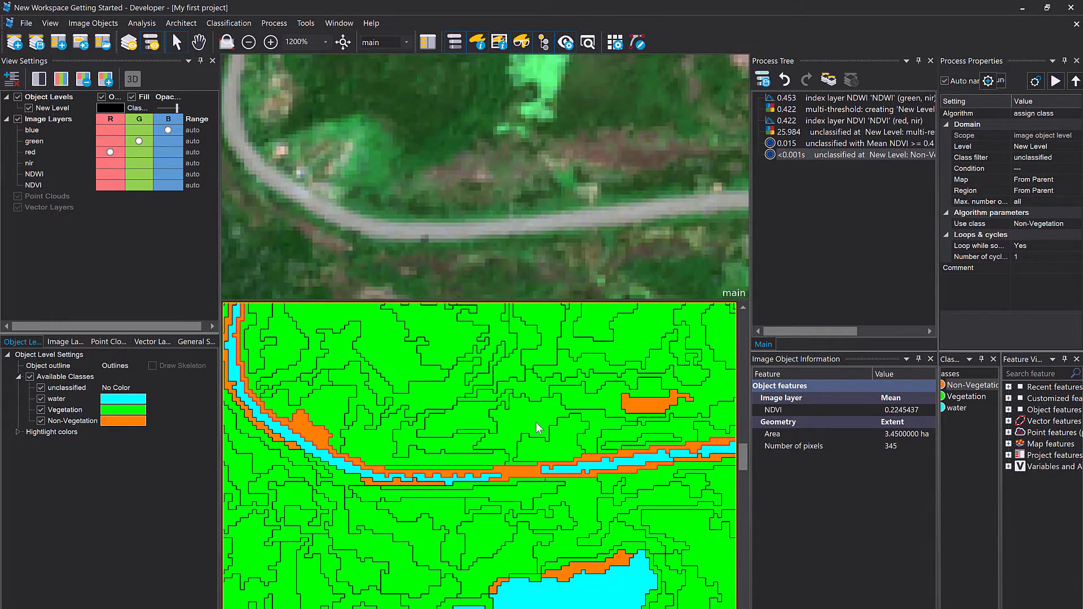
Show the New Level object outlines in the image view and select an object along the road.
{"action": "left_click", "coordinate": [52, 107]}
{"action": "left_click", "coordinate": [131, 97]}
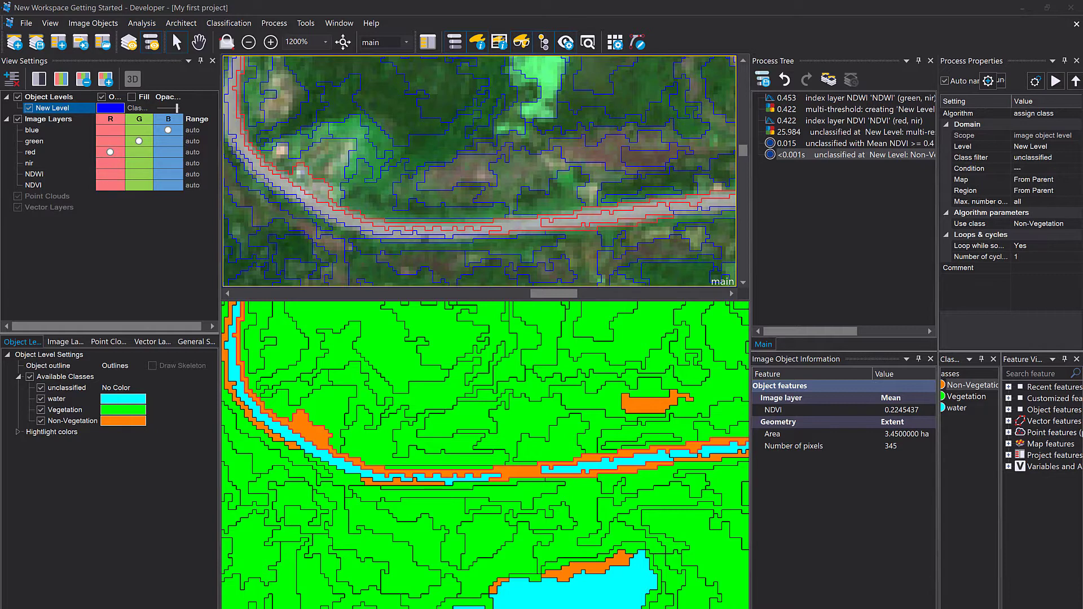
{"action": "left_click", "coordinate": [523, 223]}
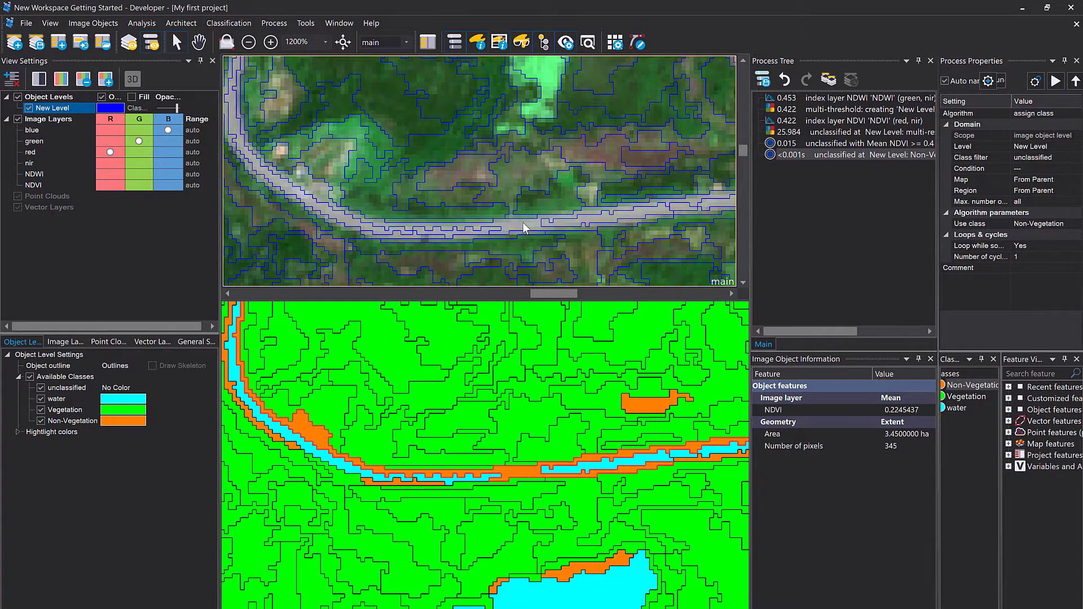
{"action": "left_click", "coordinate": [523, 222]}
{"action": "scroll", "coordinate": [500, 235], "scroll_direction": "down", "scroll_amount": 2}
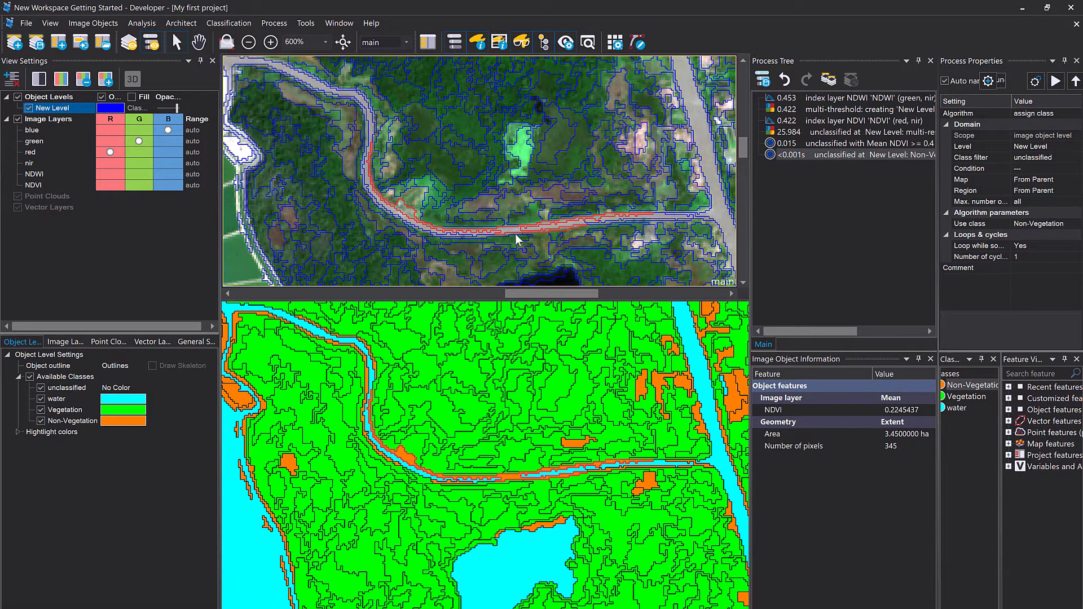
Add the Mean NDWI and Mean nir layer features to the displayed image object information.
{"action": "mouse_move", "coordinate": [511, 231]}
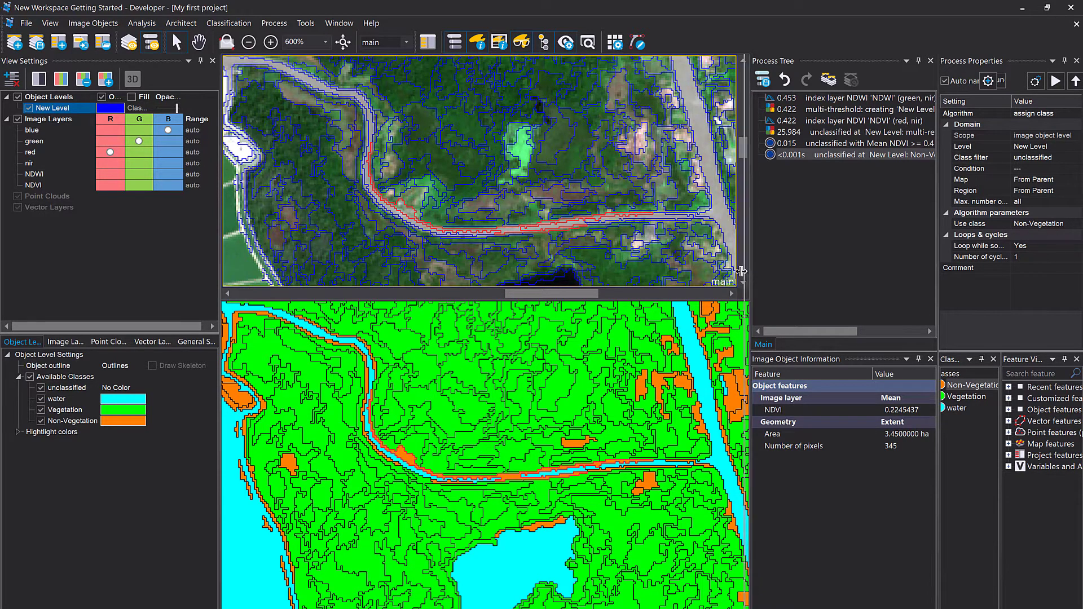
{"action": "left_click_drag", "start_coordinate": [741, 271], "coordinate": [693, 272]}
{"action": "right_click", "coordinate": [766, 486]}
{"action": "left_click", "coordinate": [818, 493]}
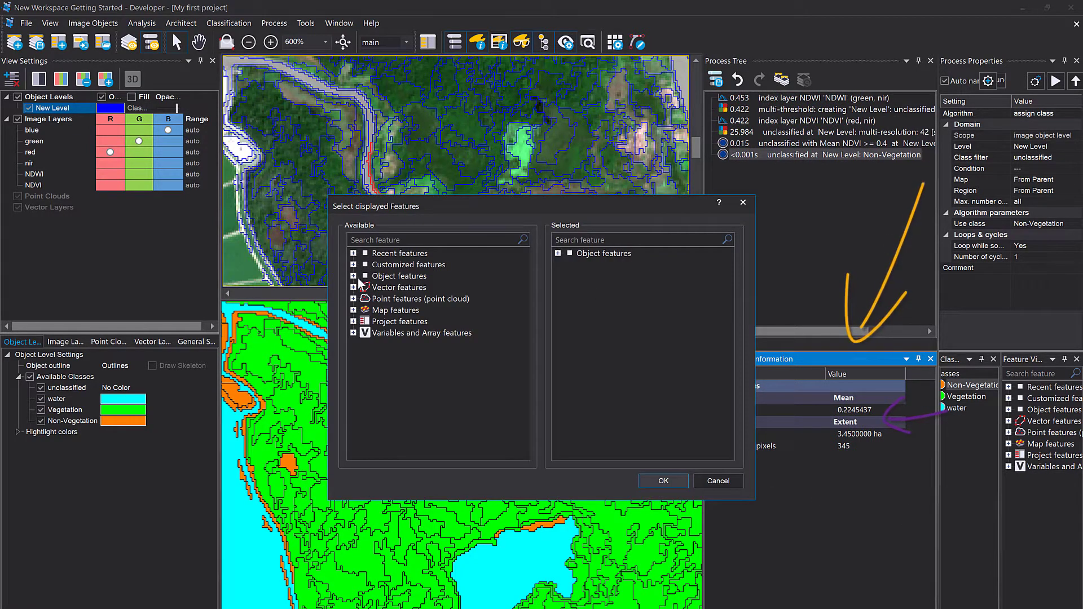
{"action": "left_click", "coordinate": [354, 276]}
{"action": "left_click", "coordinate": [365, 288]}
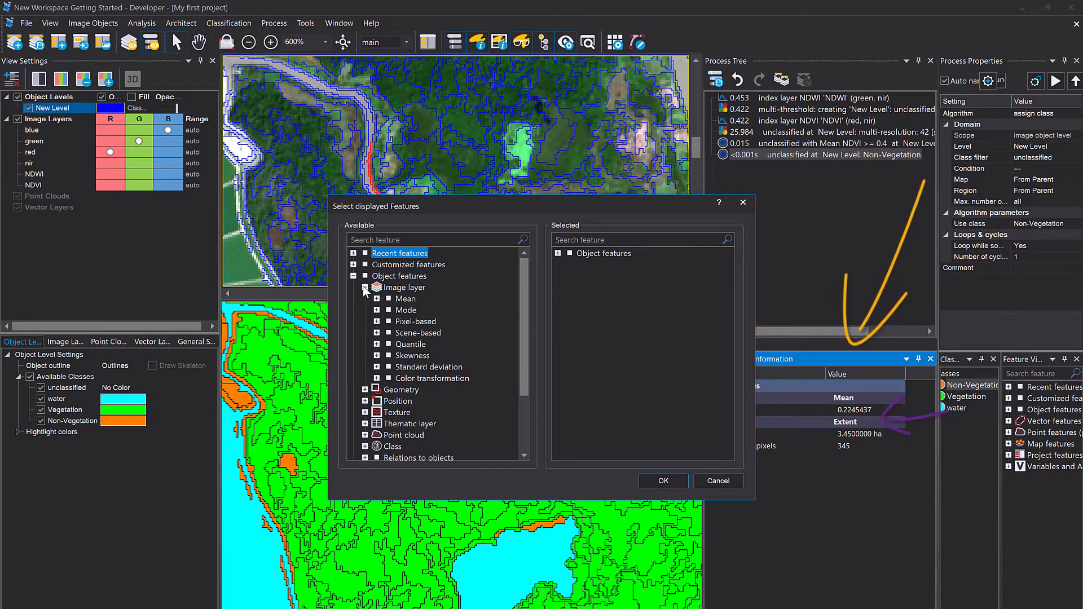
{"action": "left_click", "coordinate": [377, 299]}
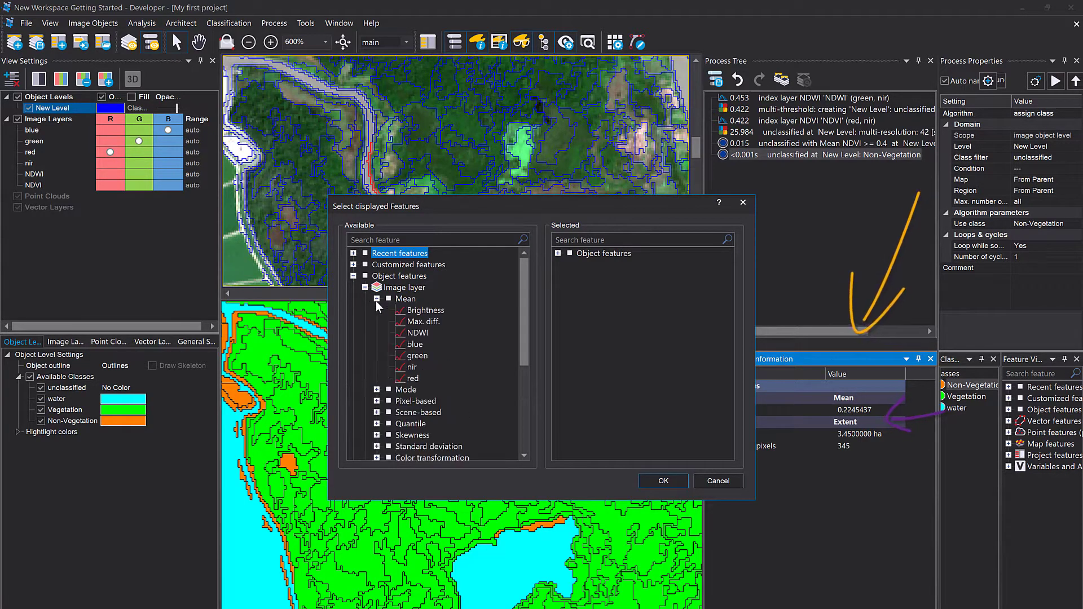
{"action": "double_click", "coordinate": [421, 331]}
{"action": "double_click", "coordinate": [413, 355]}
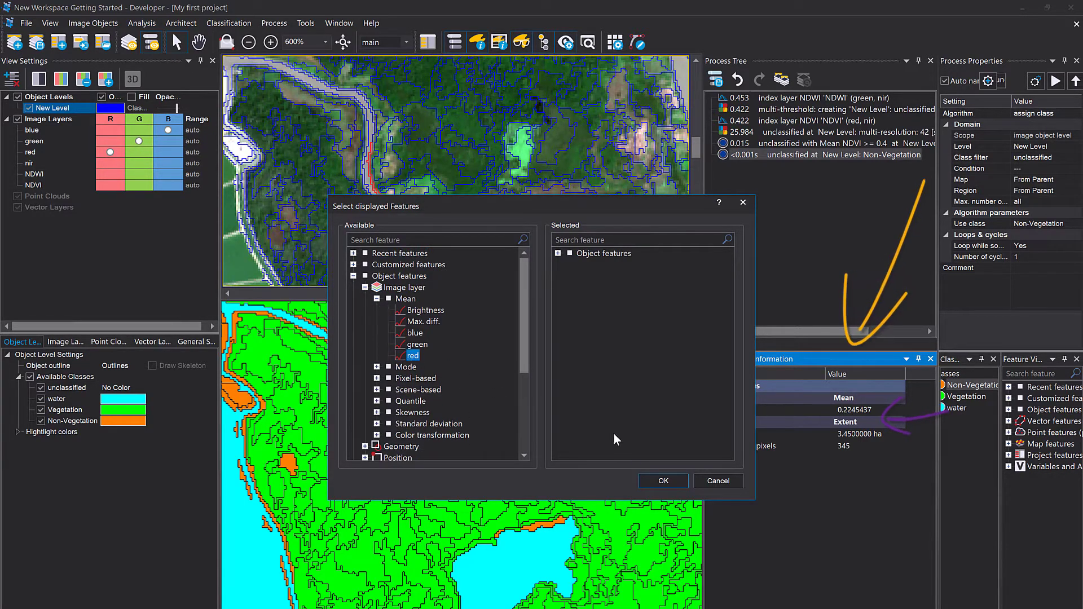
{"action": "left_click", "coordinate": [663, 481]}
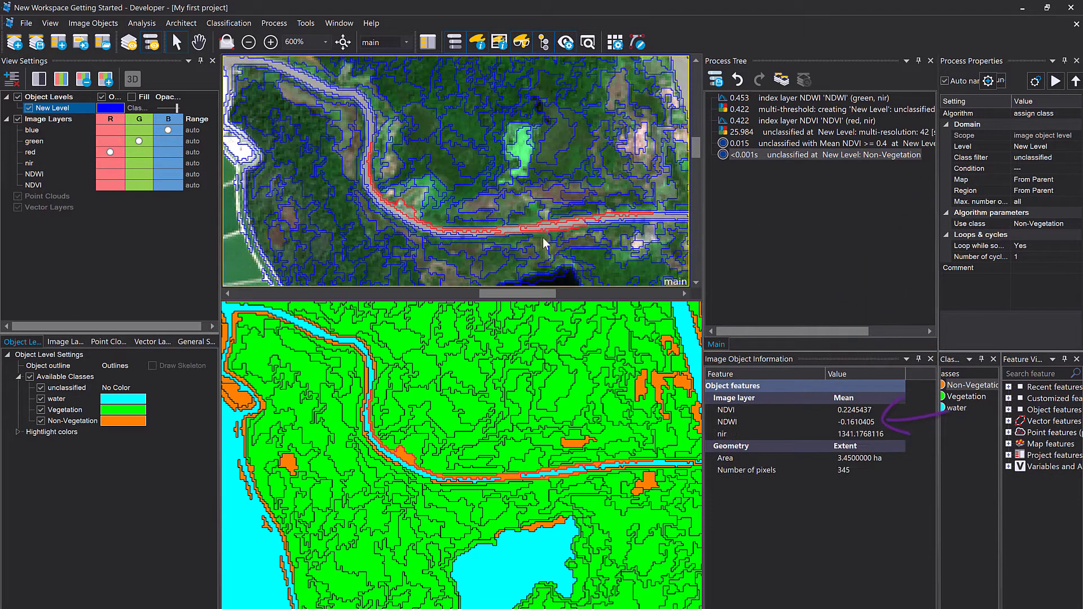
Inspect the NDVI, NDWI and nir means of objects along the river, road and lake edges.
{"action": "scroll", "coordinate": [511, 239], "scroll_direction": "up", "scroll_amount": 2}
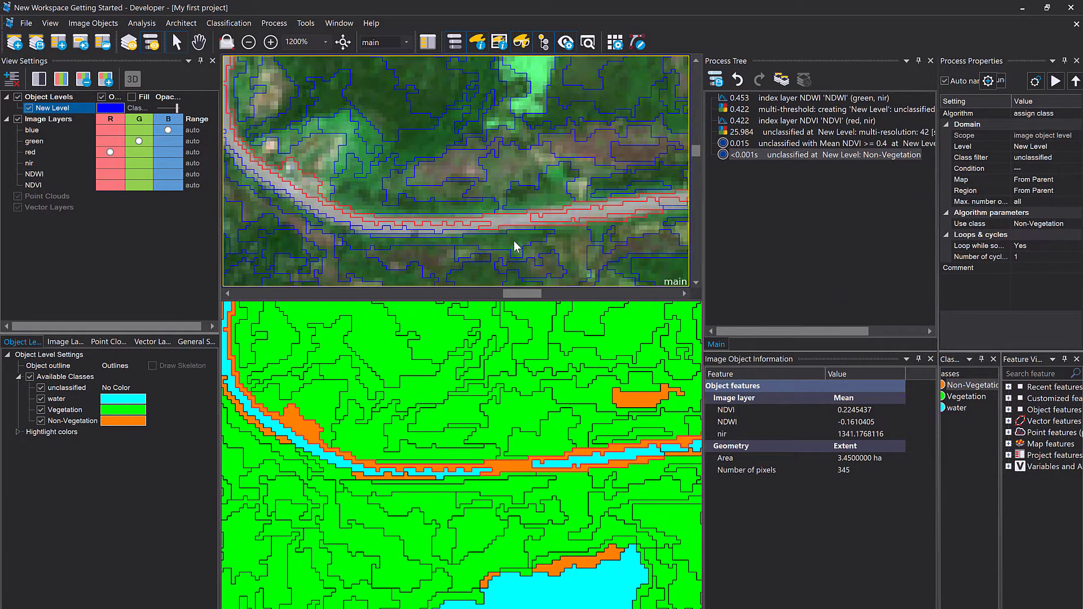
{"action": "left_click_drag", "start_coordinate": [462, 230], "coordinate": [511, 236]}
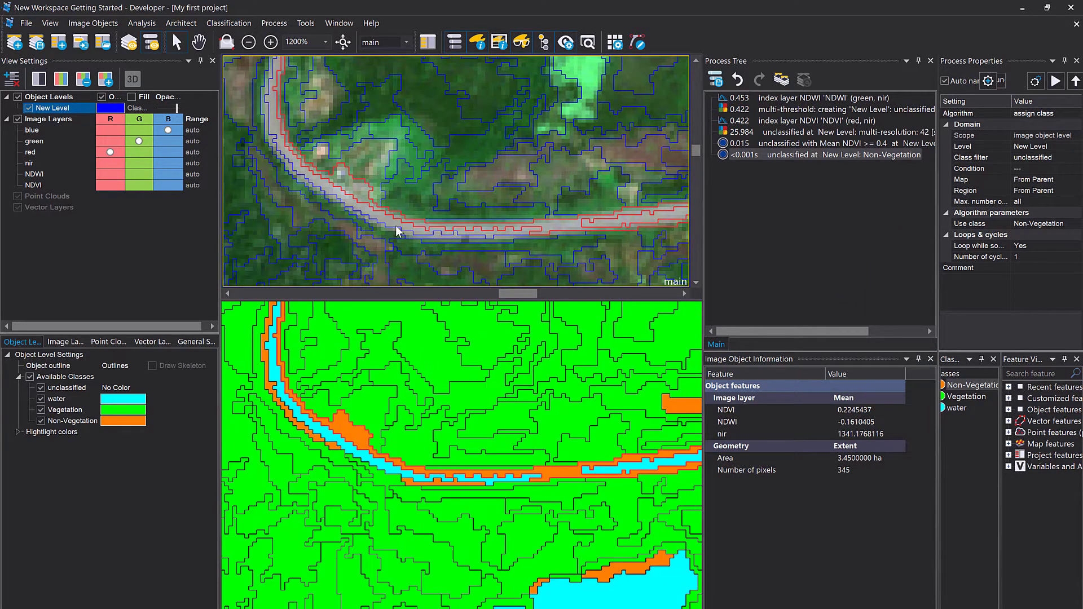
{"action": "mouse_move", "coordinate": [396, 231]}
{"action": "left_click", "coordinate": [289, 417]}
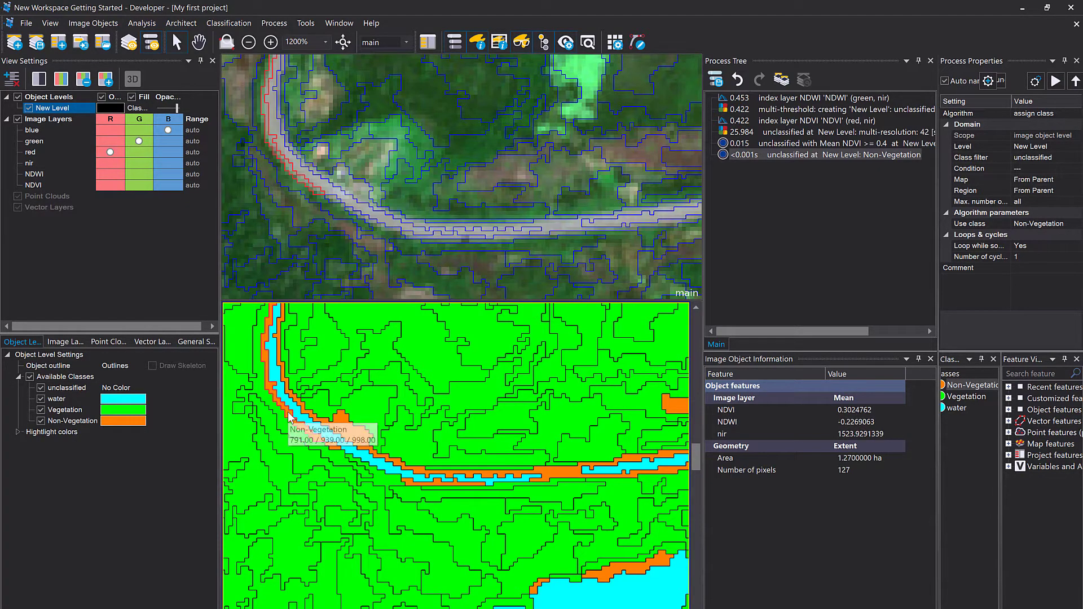
{"action": "left_click", "coordinate": [436, 483]}
{"action": "left_click", "coordinate": [469, 357]}
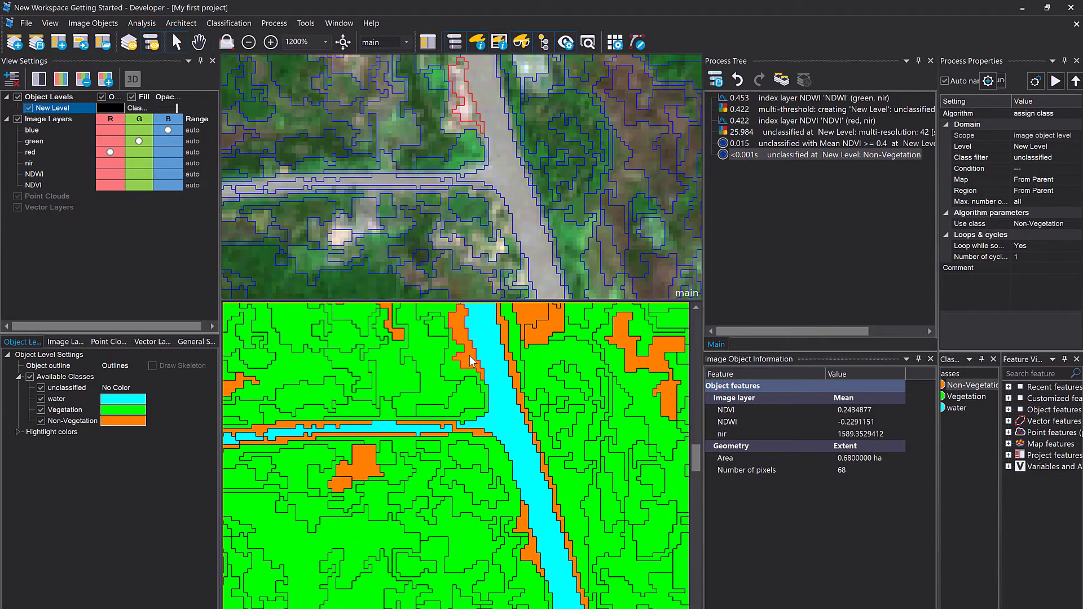
{"action": "left_click", "coordinate": [504, 340]}
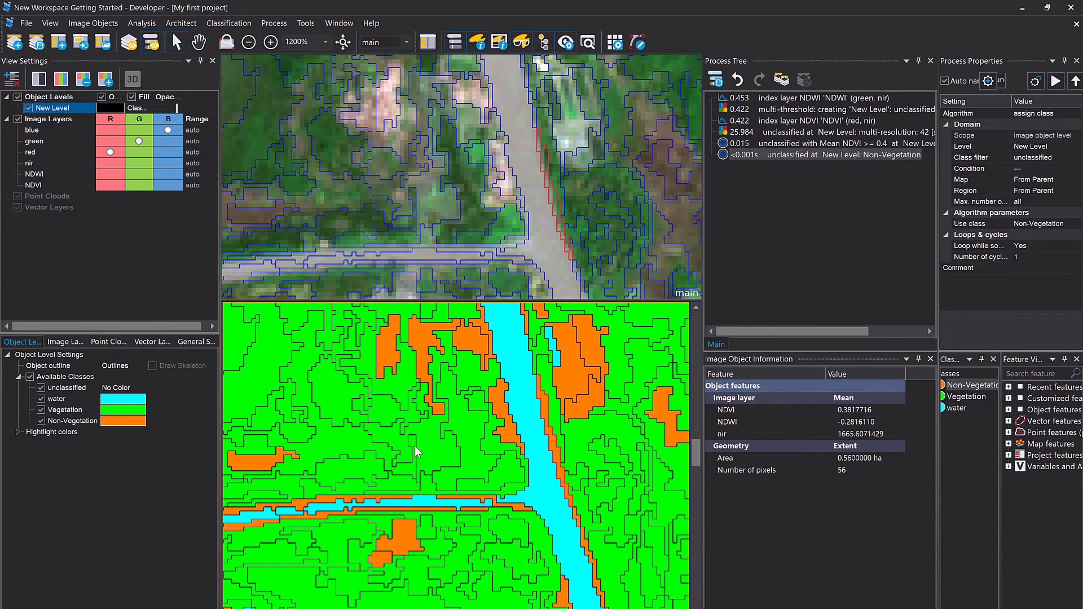
{"action": "mouse_move", "coordinate": [540, 444]}
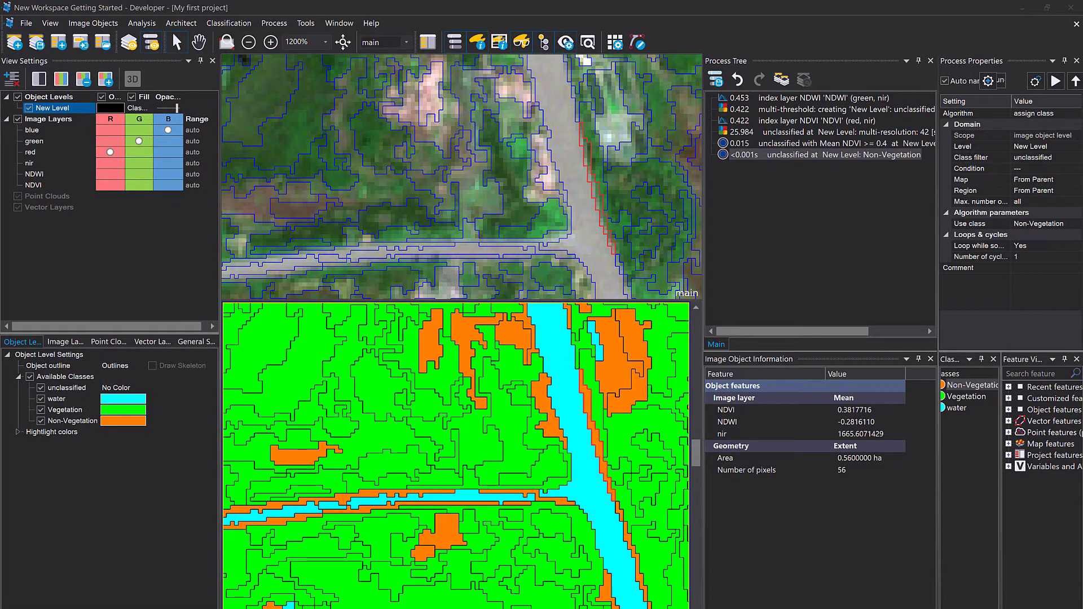
{"action": "left_click", "coordinate": [581, 395]}
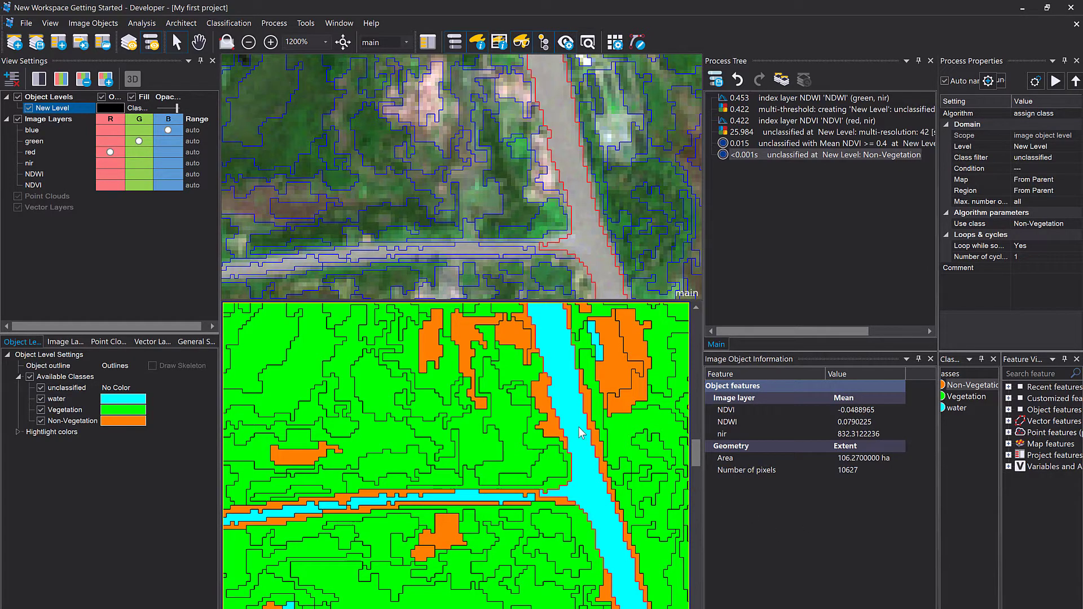
{"action": "left_click_drag", "start_coordinate": [580, 430], "coordinate": [688, 361]}
{"action": "left_click_drag", "start_coordinate": [405, 494], "coordinate": [543, 424]}
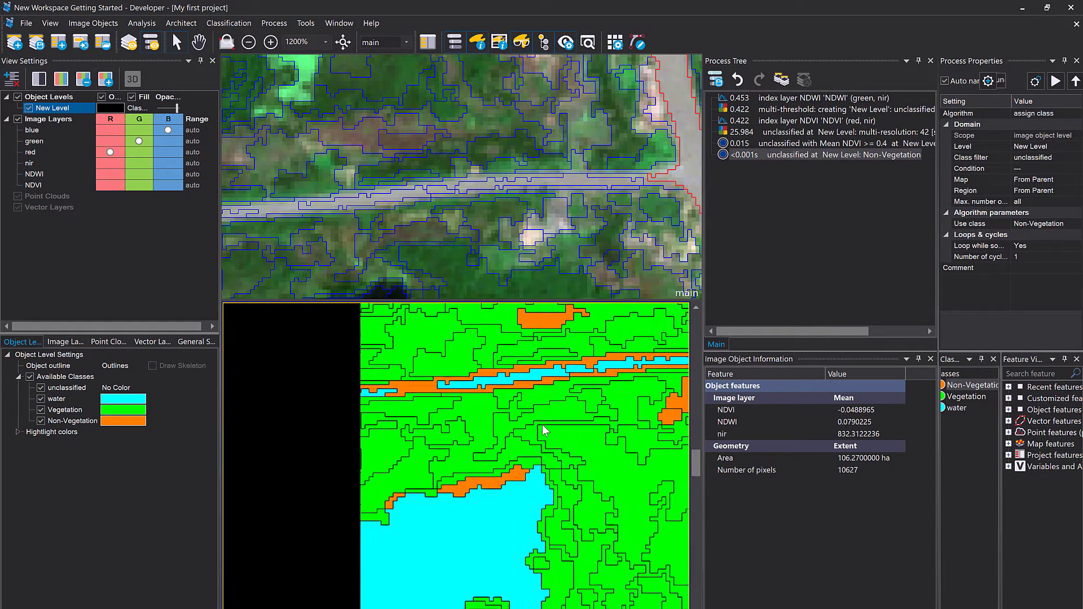
{"action": "left_click_drag", "start_coordinate": [485, 502], "coordinate": [521, 451]}
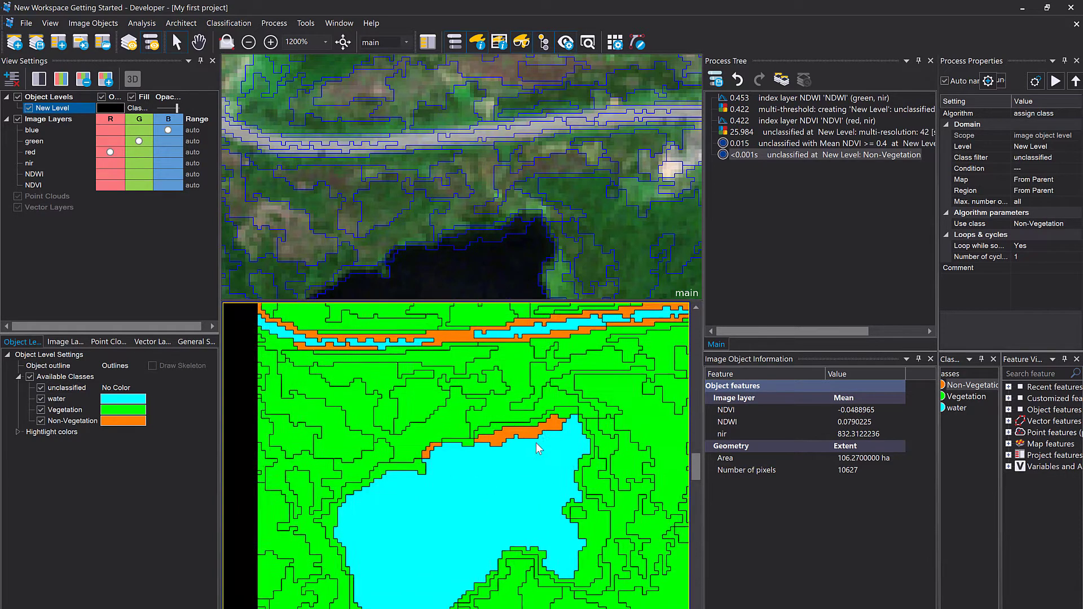
{"action": "left_click", "coordinate": [509, 436]}
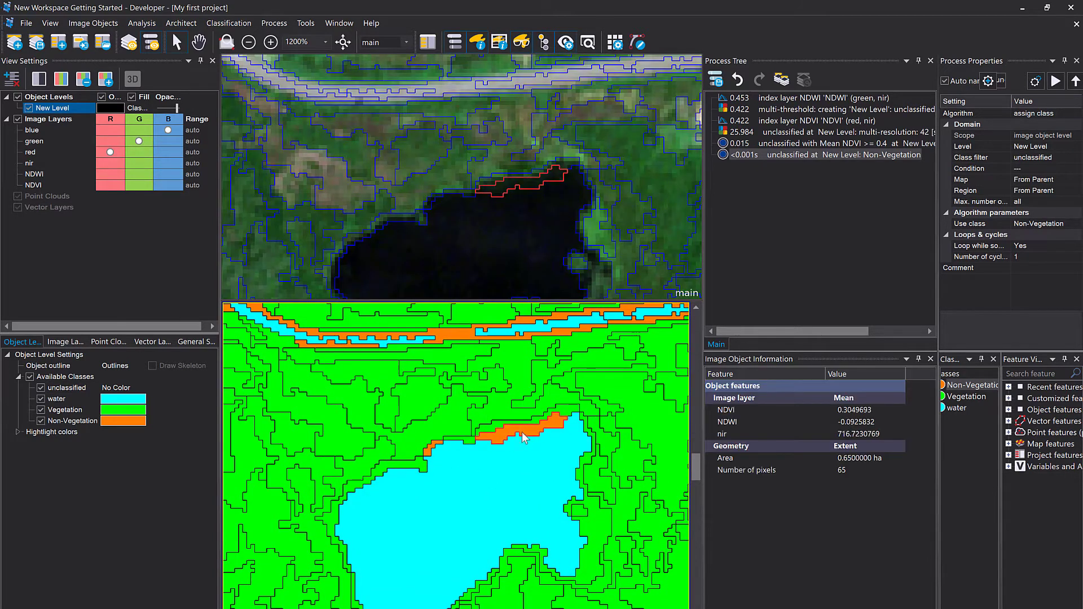
{"action": "mouse_move", "coordinate": [548, 426]}
Add a new process to the Process Tree using the grow region algorithm.
{"action": "left_click", "coordinate": [756, 202]}
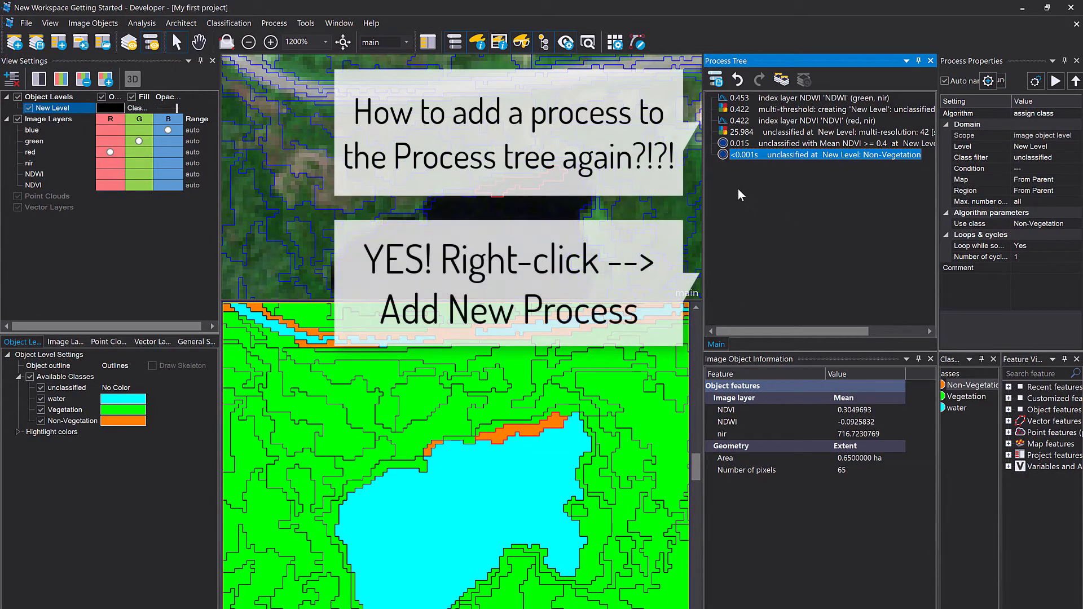
{"action": "right_click", "coordinate": [739, 184]}
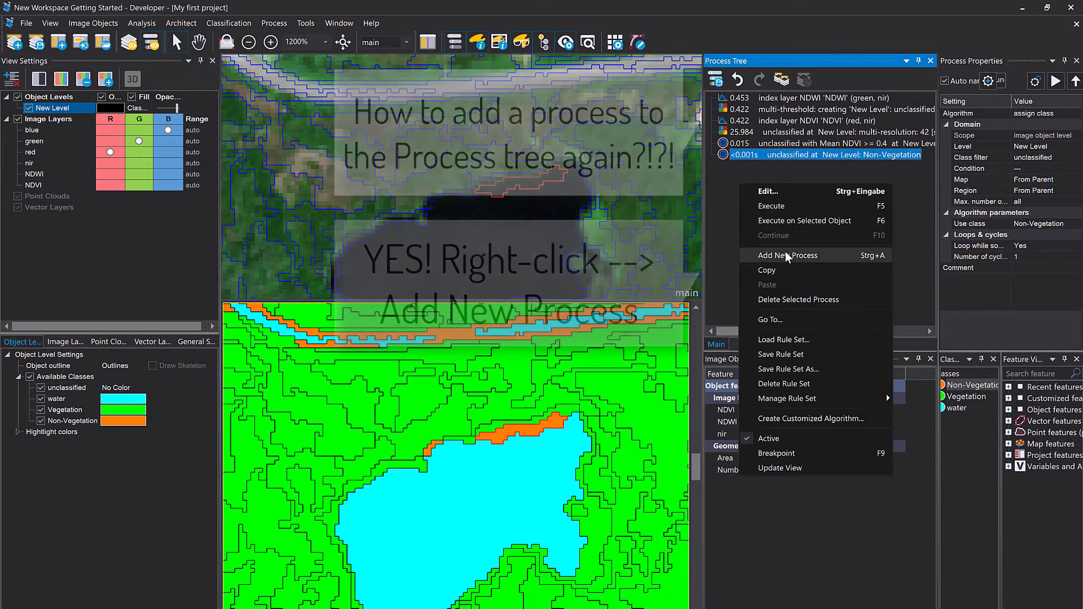
{"action": "left_click", "coordinate": [785, 251]}
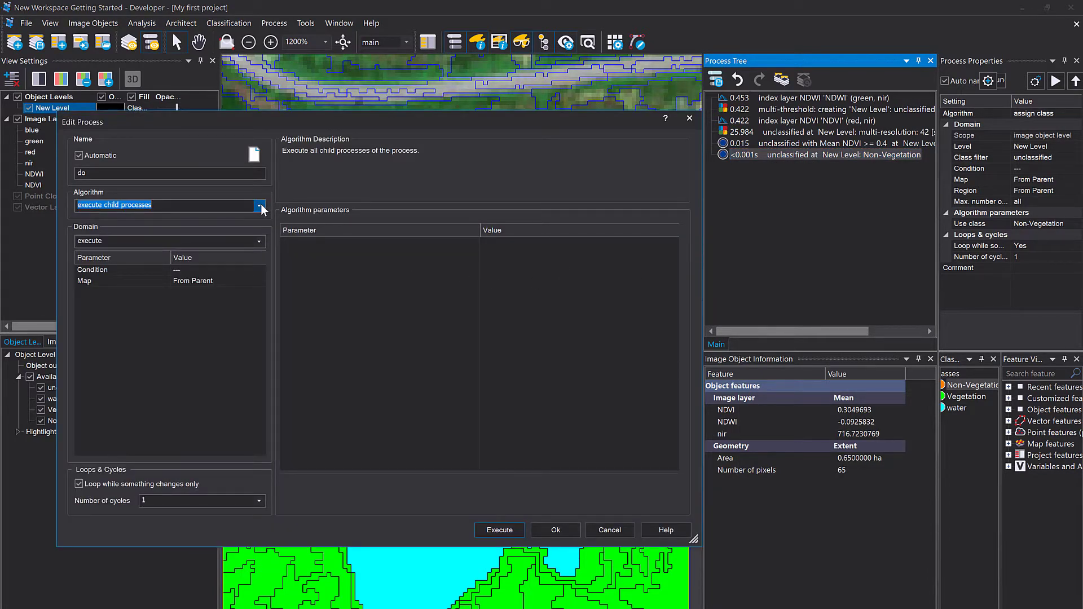
{"action": "left_click", "coordinate": [260, 206]}
{"action": "type", "text": "gro"}
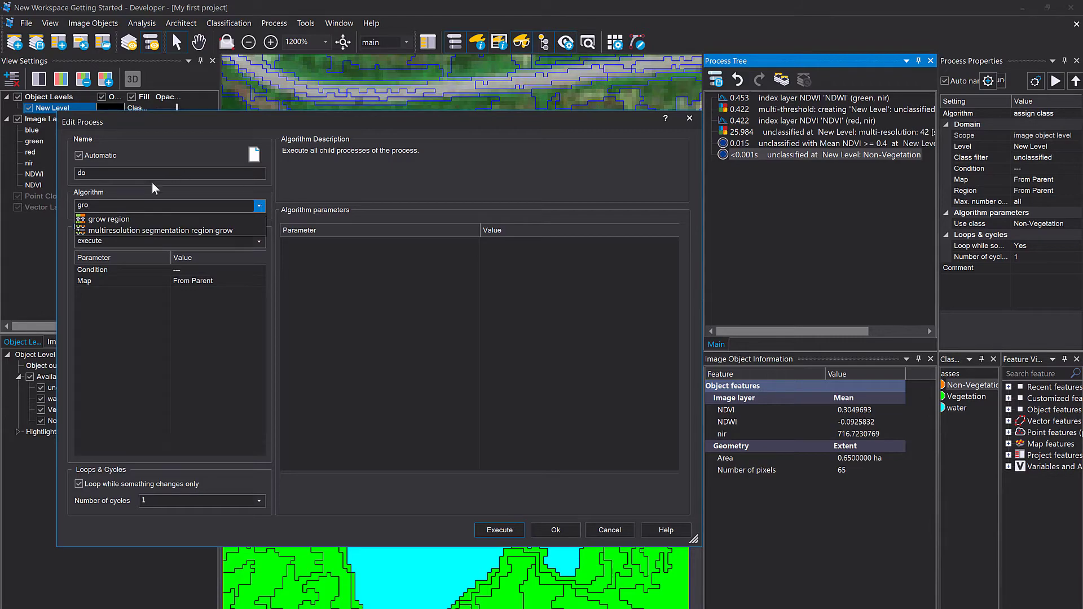
{"action": "left_click", "coordinate": [147, 217]}
{"action": "left_click_drag", "start_coordinate": [332, 121], "coordinate": [477, 121]}
{"action": "left_click", "coordinate": [538, 379]}
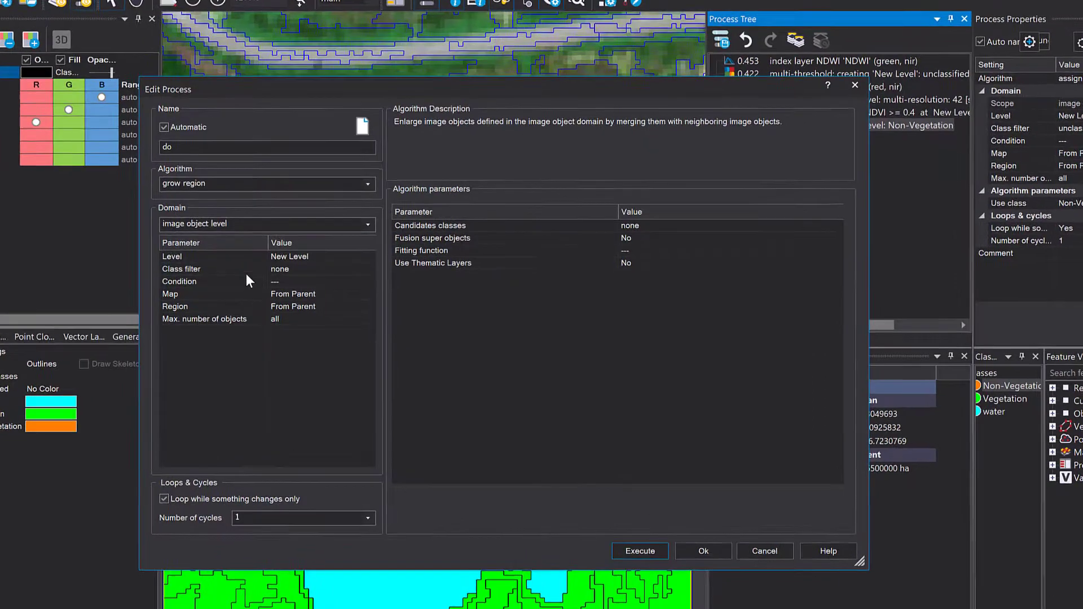
Set the grow region domain's class filter to water as the seed objects.
{"action": "left_click", "coordinate": [282, 282]}
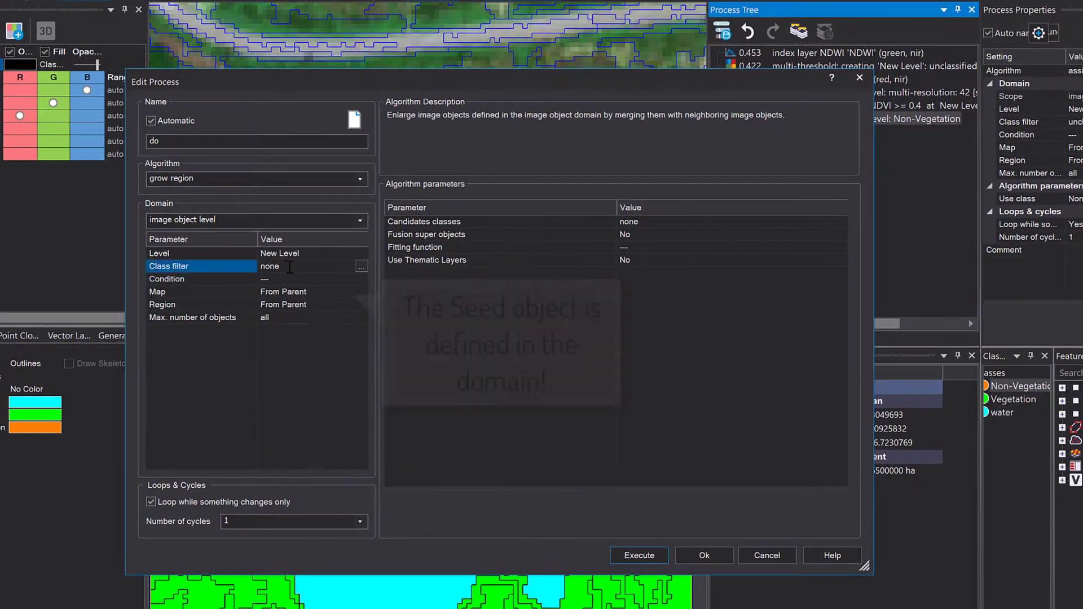
{"action": "left_click", "coordinate": [361, 266]}
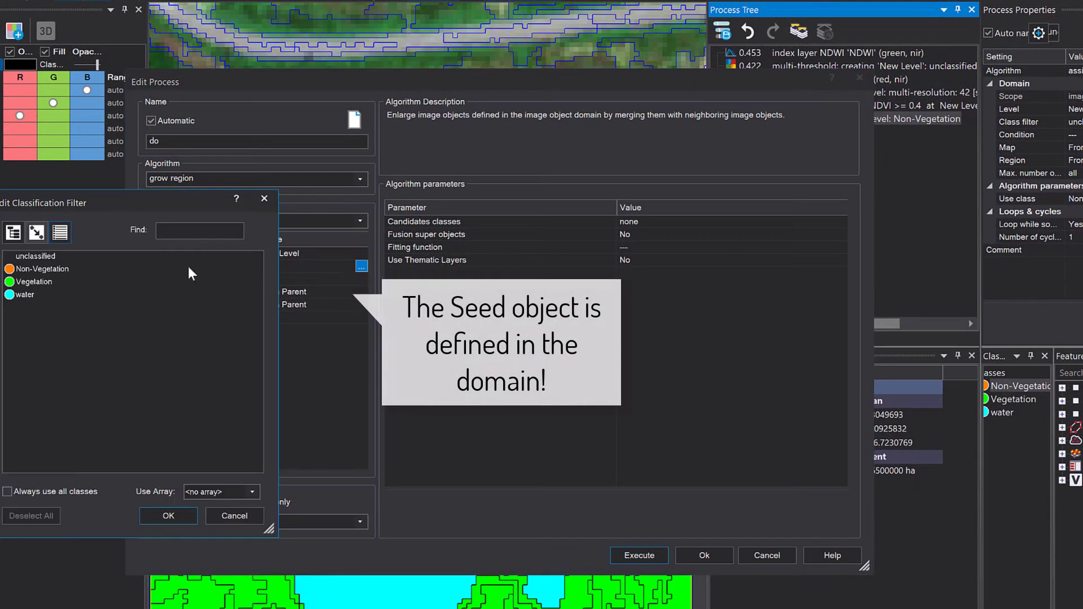
{"action": "double_click", "coordinate": [23, 294]}
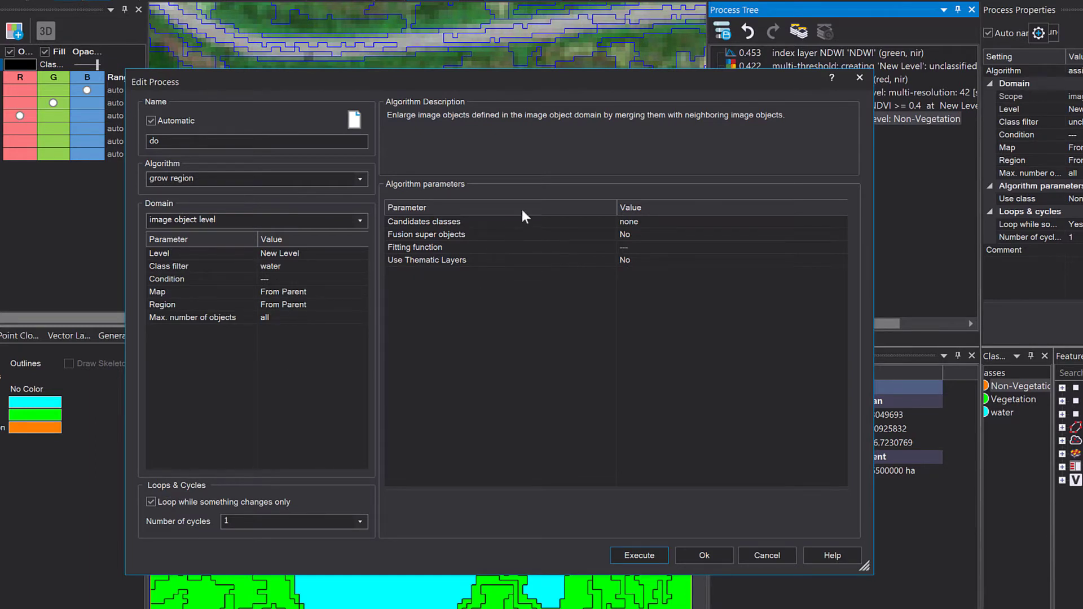
Set the grow region candidate classes to Non-Vegetation.
{"action": "left_click", "coordinate": [840, 223]}
{"action": "left_click", "coordinate": [840, 223]}
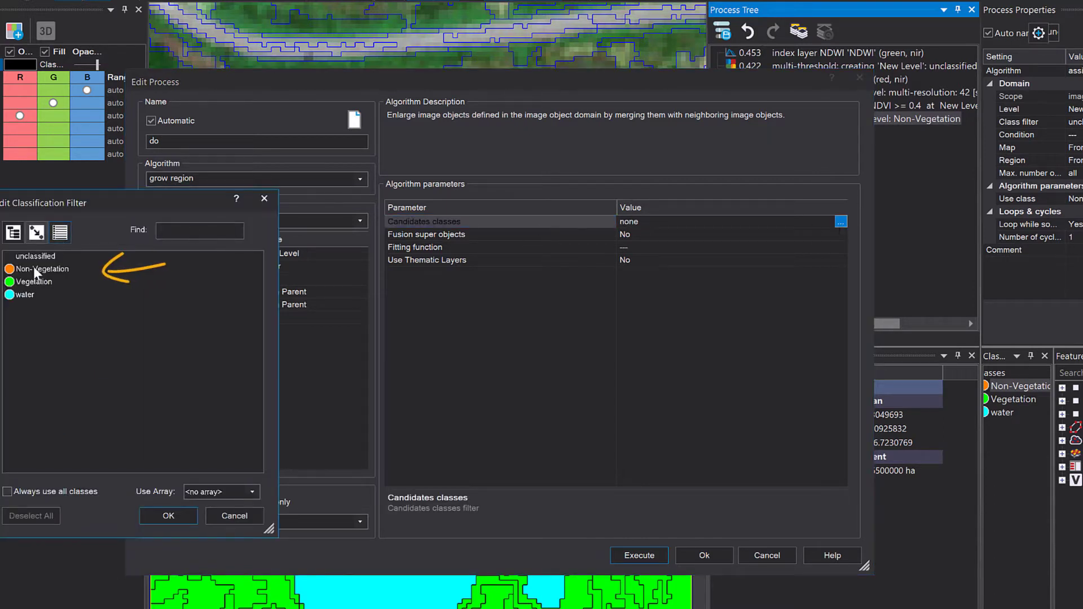
{"action": "left_click", "coordinate": [53, 269]}
{"action": "double_click", "coordinate": [53, 269]}
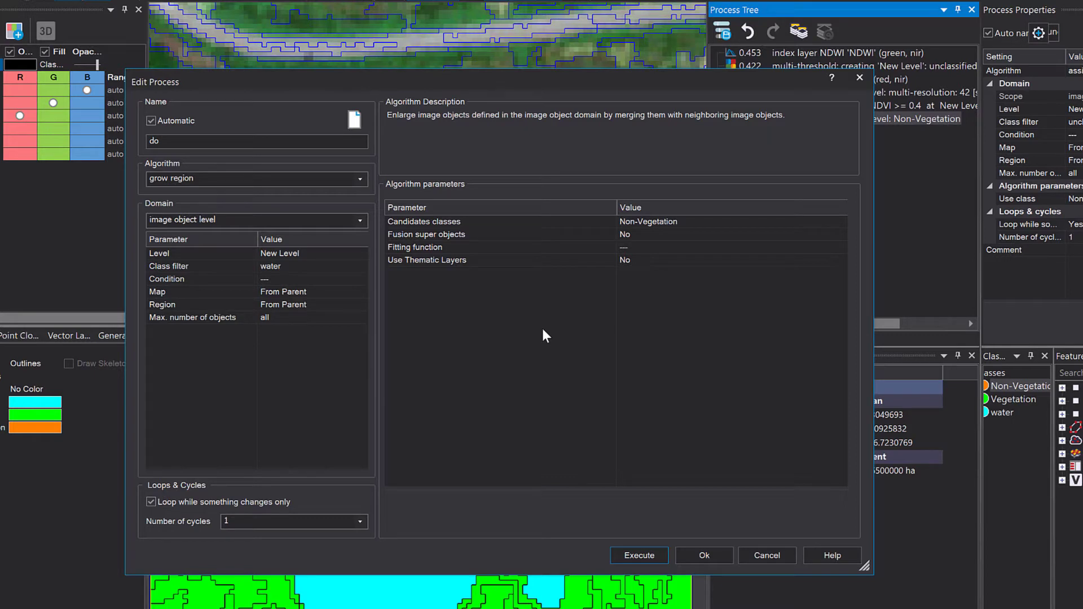
Set the fitting function to the Mean nir image layer feature.
{"action": "left_click", "coordinate": [710, 249]}
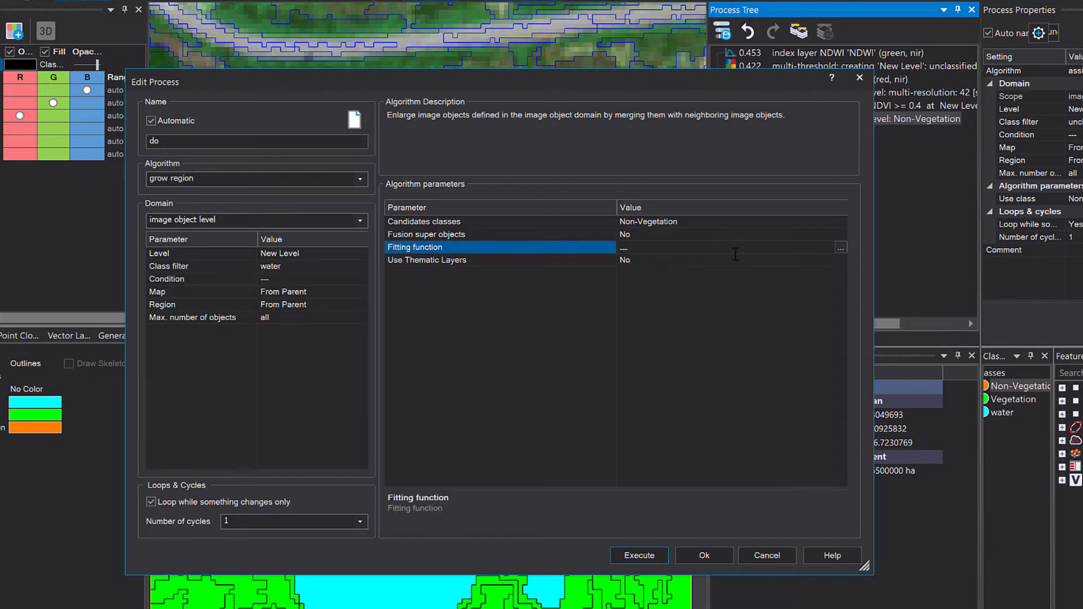
{"action": "left_click", "coordinate": [841, 248]}
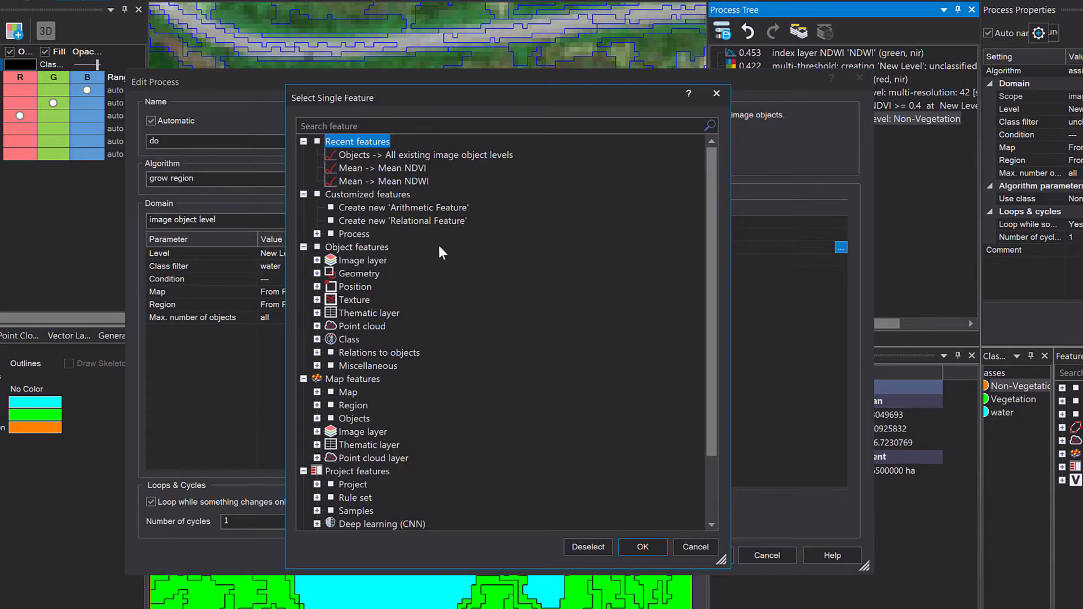
{"action": "left_click", "coordinate": [317, 260]}
{"action": "left_click", "coordinate": [331, 273]}
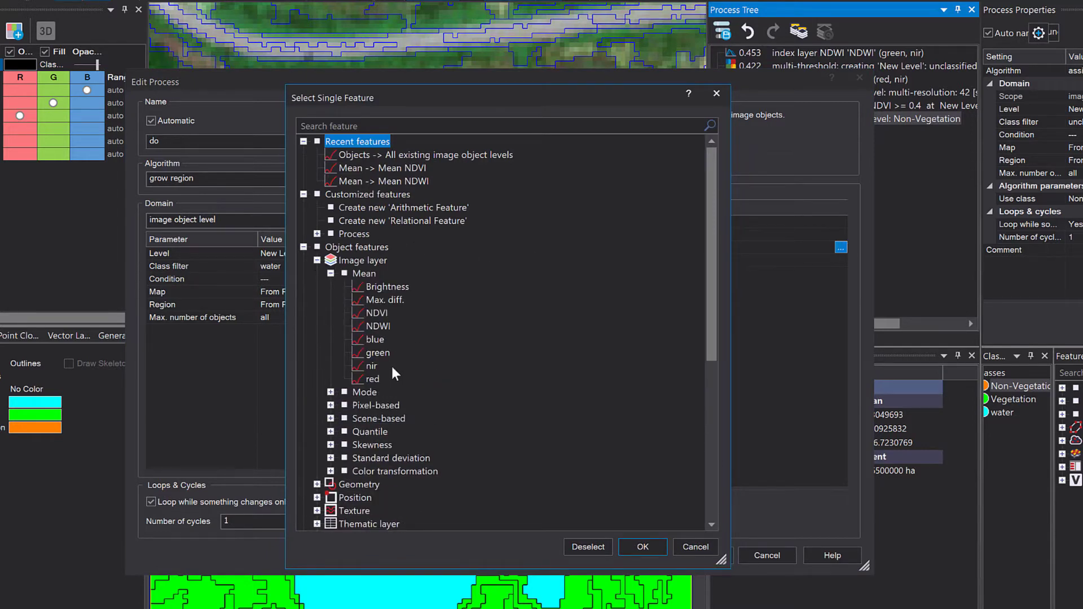
{"action": "double_click", "coordinate": [370, 366]}
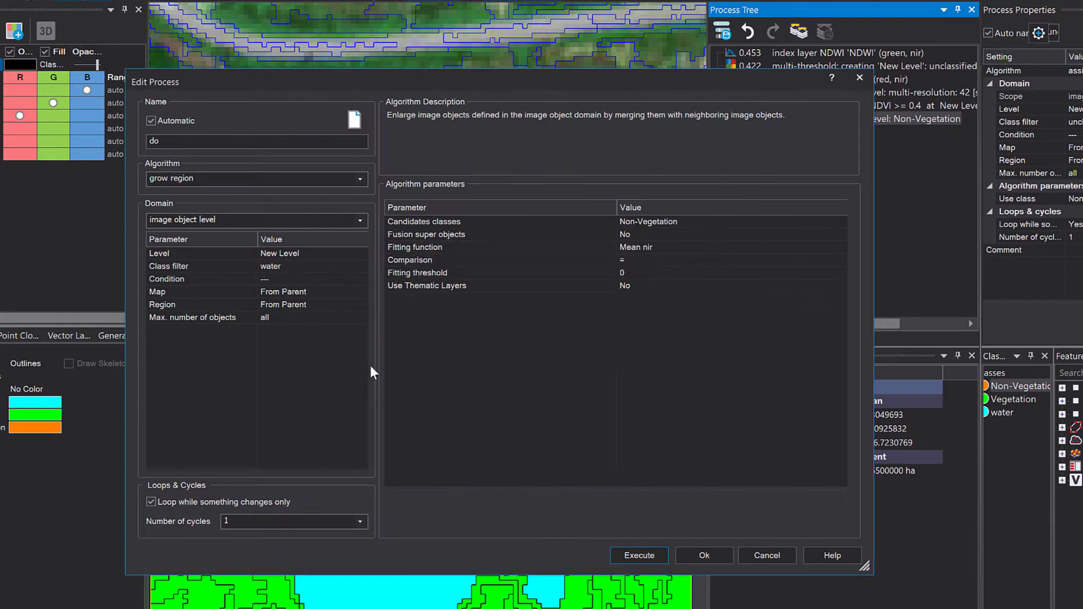
Set the comparison to <= and the fitting threshold to 1500, then execute the grow region process.
{"action": "left_click", "coordinate": [840, 261]}
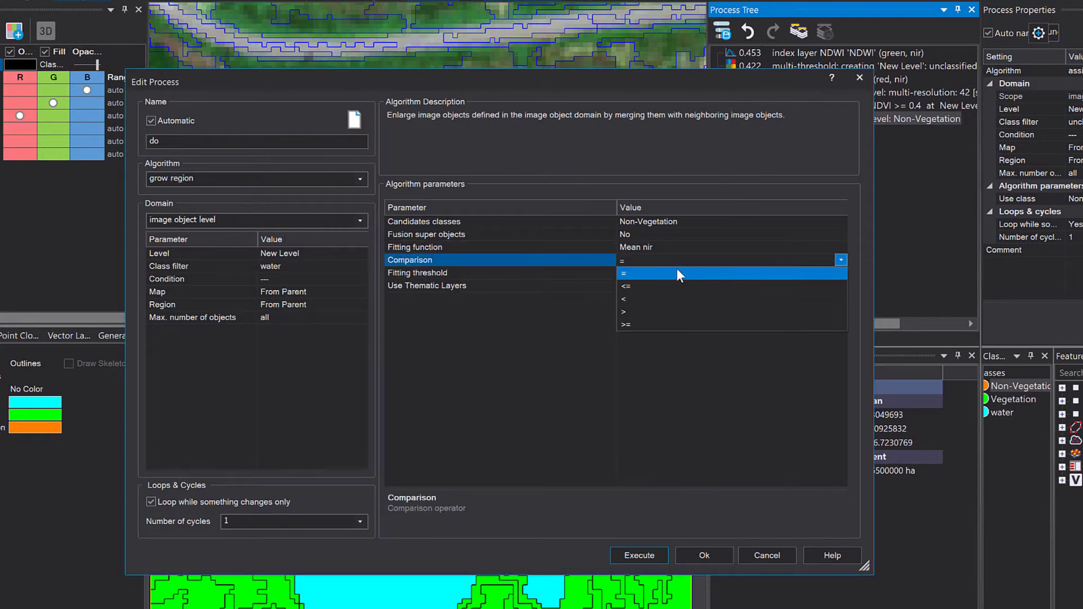
{"action": "left_click", "coordinate": [658, 286]}
{"action": "left_click", "coordinate": [658, 274]}
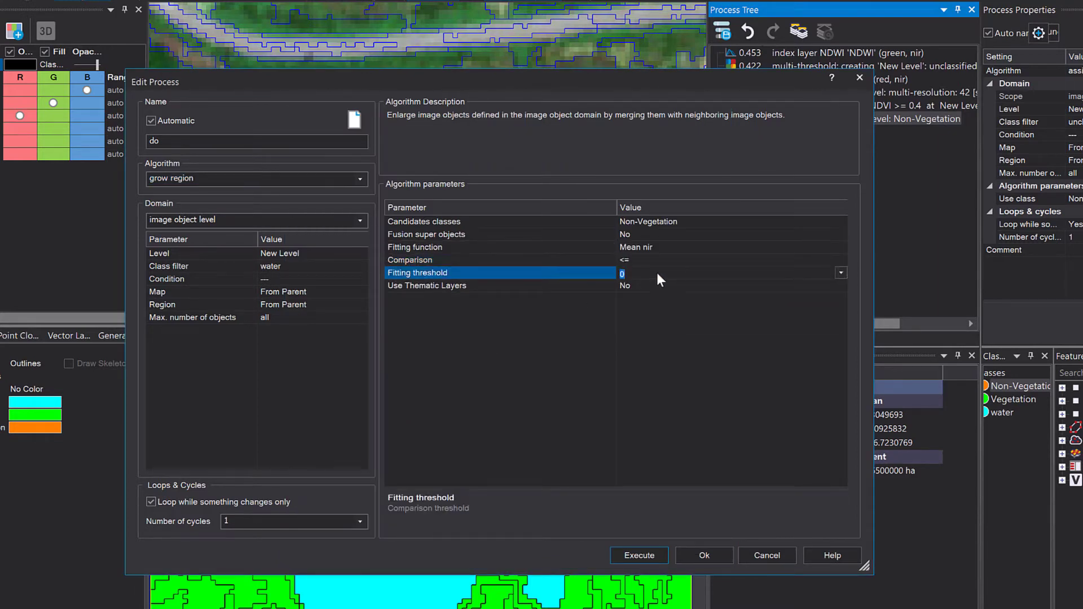
{"action": "type", "text": "1500"}
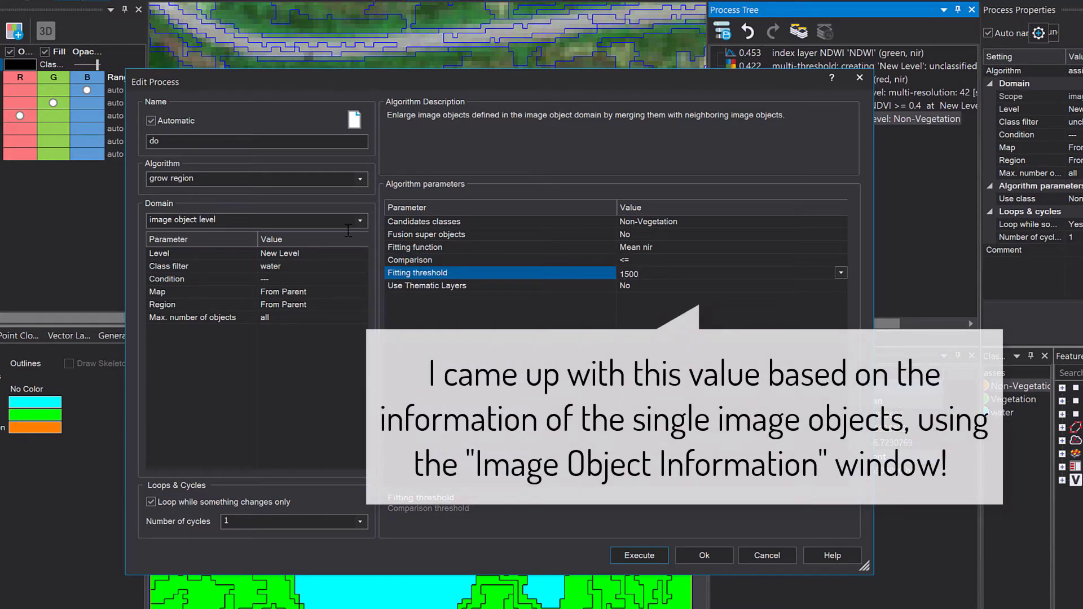
{"action": "left_click", "coordinate": [561, 350]}
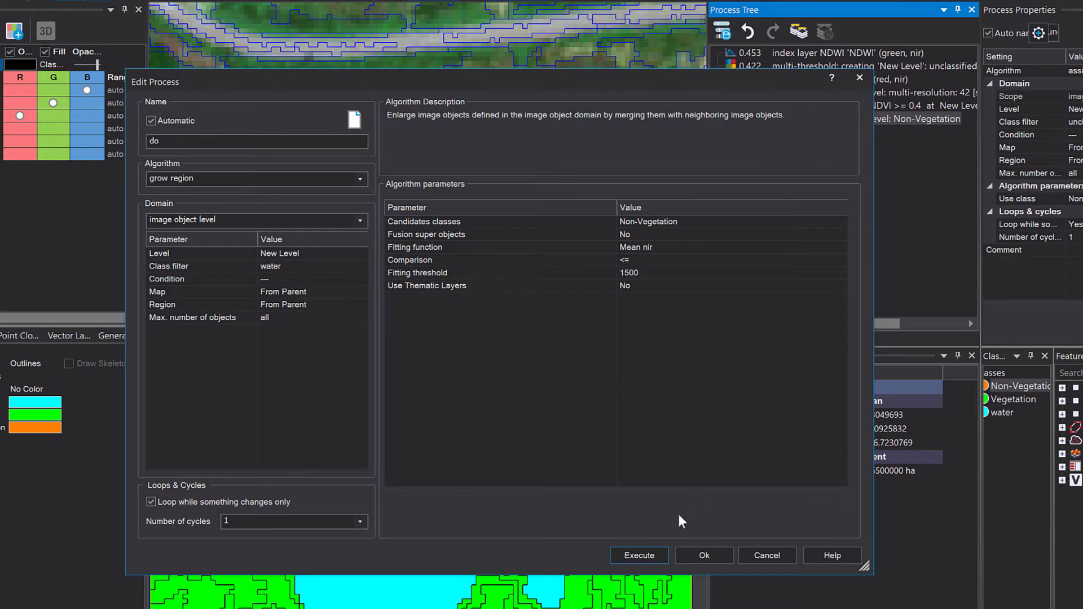
{"action": "left_click", "coordinate": [643, 555]}
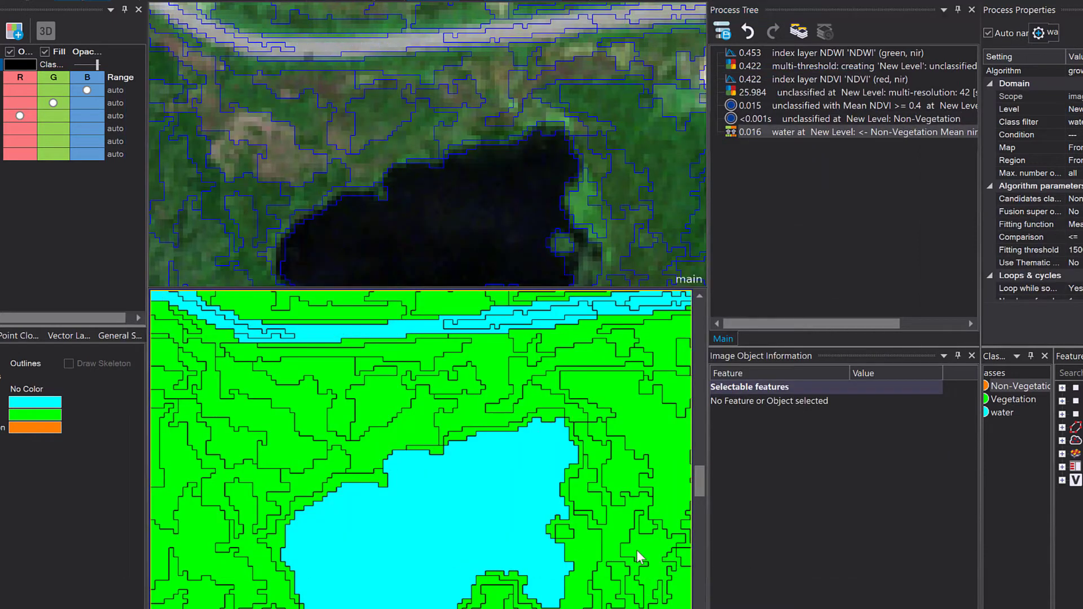
Inspect the grown lake and river water objects and their NDVI, NDWI and nir means.
{"action": "left_click_drag", "start_coordinate": [502, 449], "coordinate": [495, 487]}
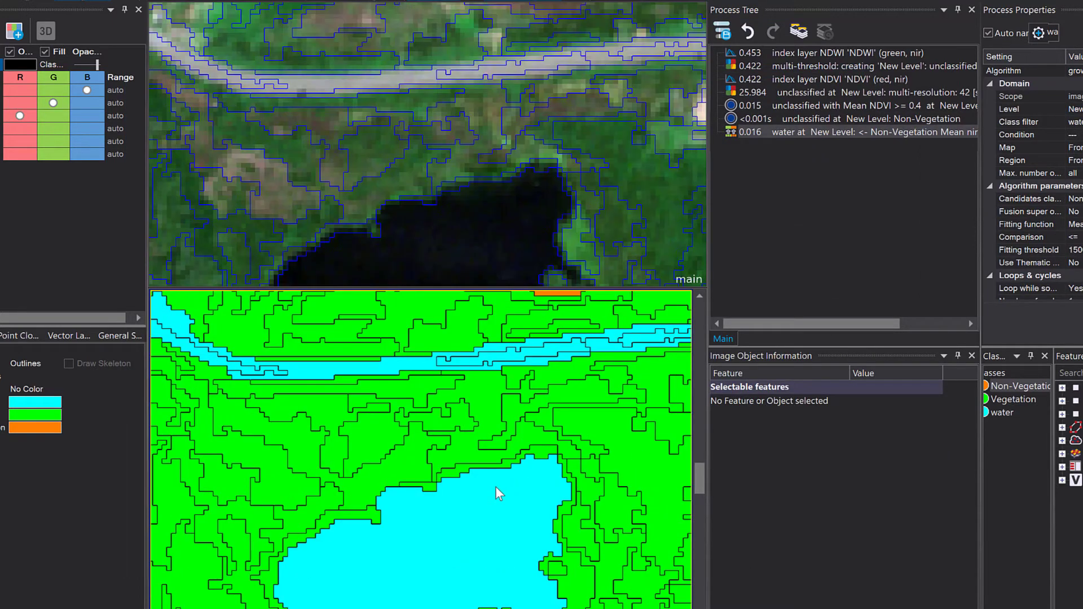
{"action": "left_click", "coordinate": [486, 492]}
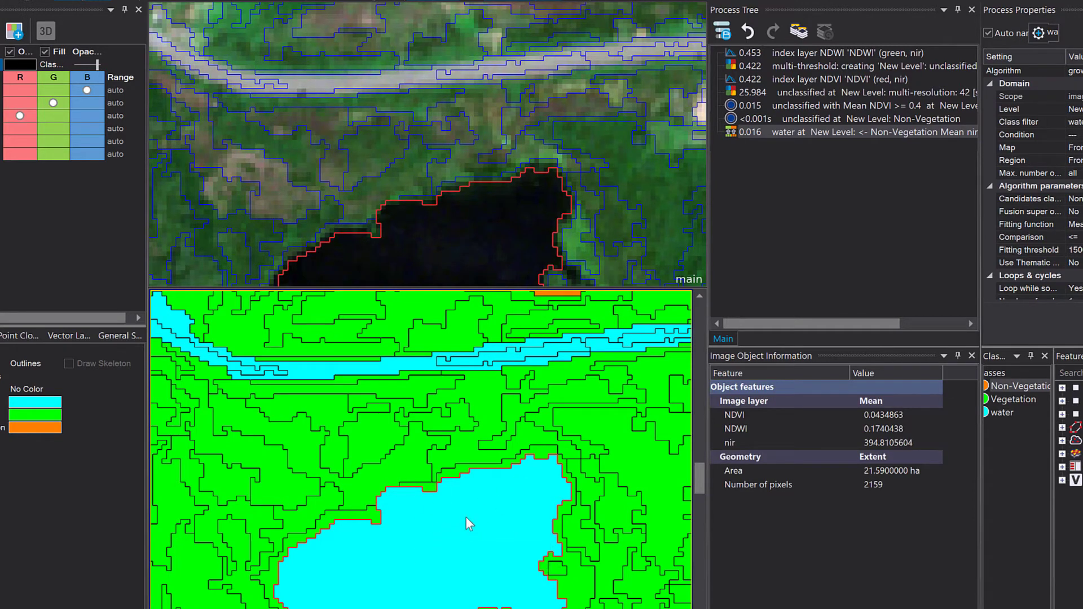
{"action": "mouse_move", "coordinate": [476, 497]}
{"action": "scroll", "coordinate": [462, 551], "scroll_direction": "down", "scroll_amount": 2}
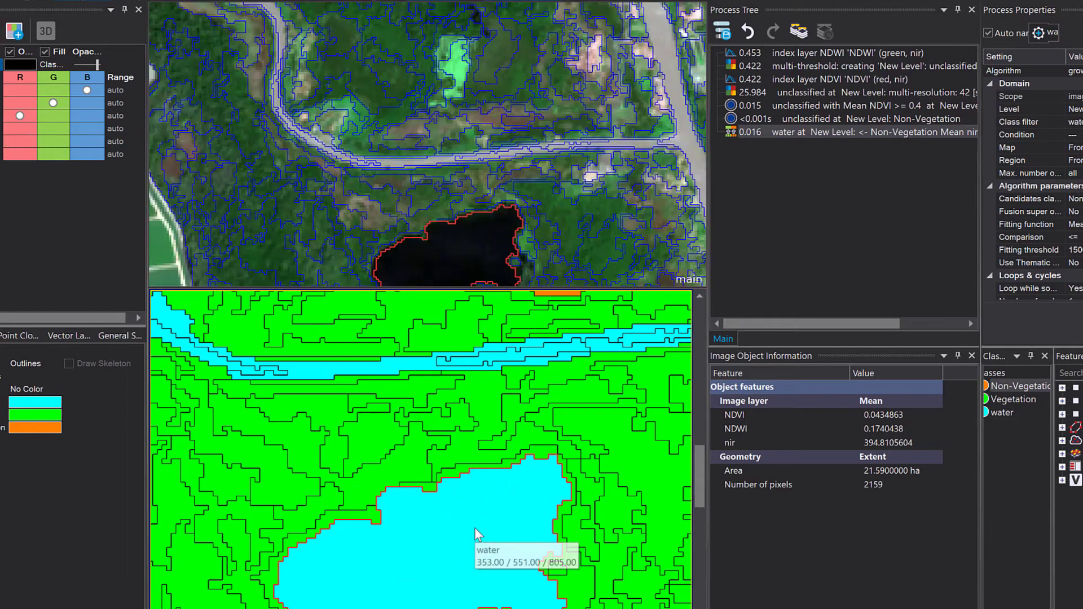
{"action": "left_click", "coordinate": [281, 335]}
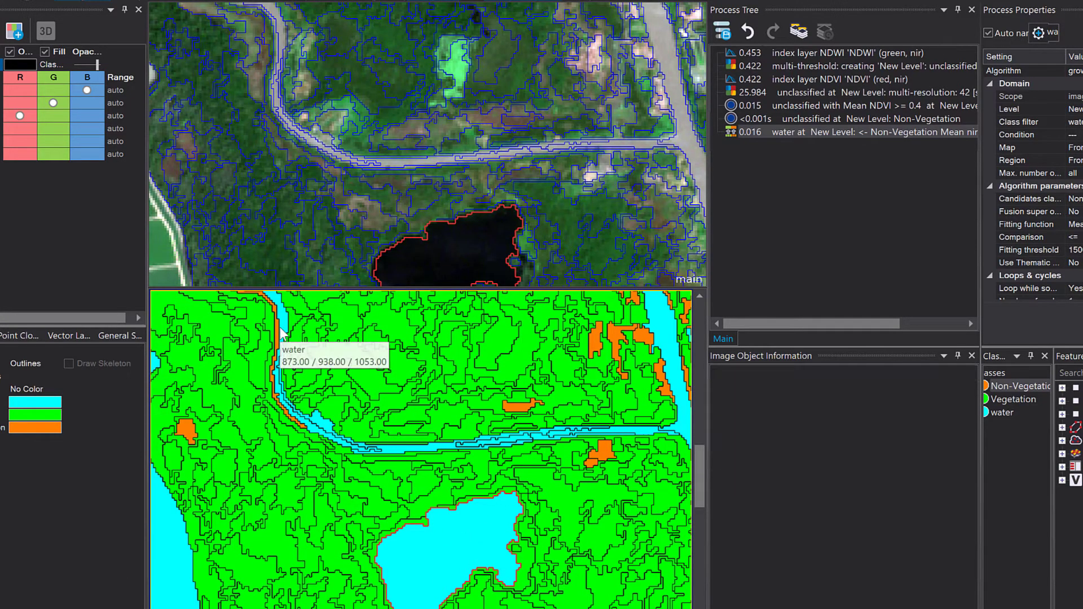
{"action": "left_click", "coordinate": [521, 434]}
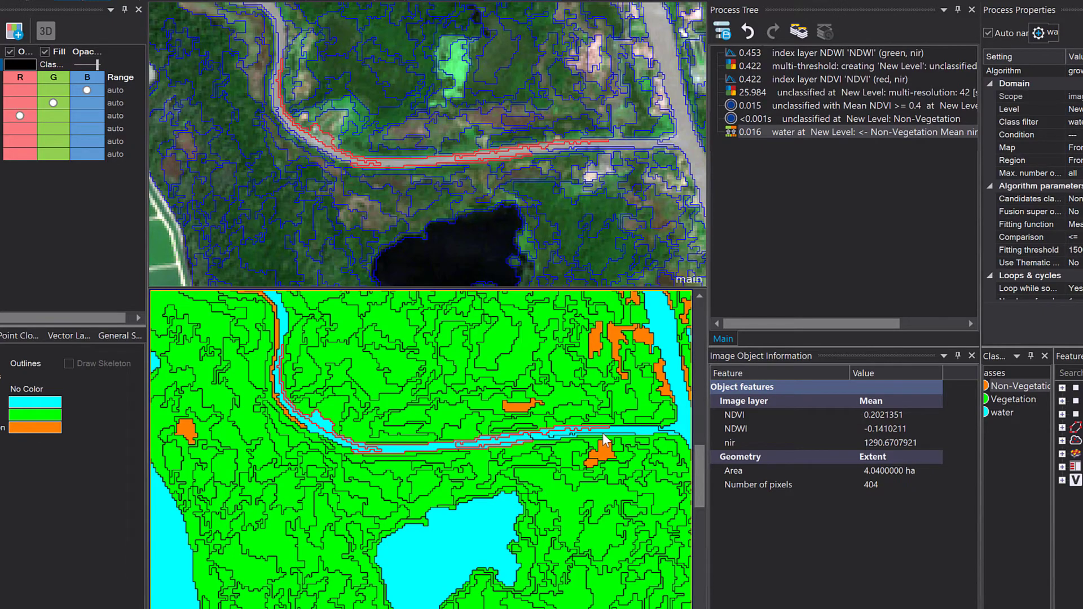
{"action": "left_click_drag", "start_coordinate": [654, 417], "coordinate": [464, 469]}
{"action": "left_click", "coordinate": [501, 468]}
{"action": "scroll", "coordinate": [508, 477], "scroll_direction": "down", "scroll_amount": 3}
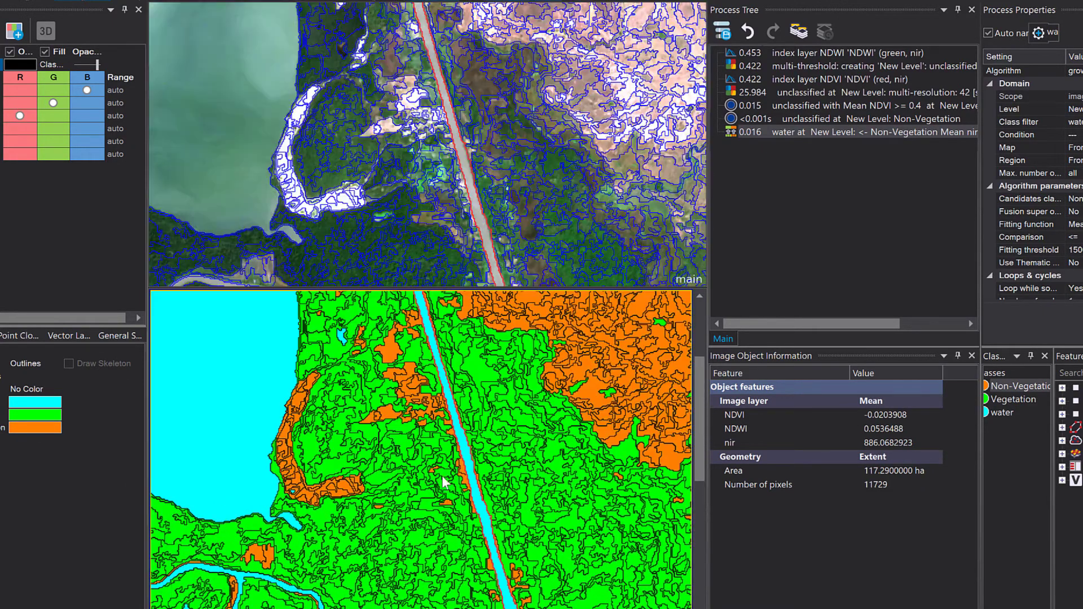
{"action": "left_click_drag", "start_coordinate": [432, 429], "coordinate": [463, 559]}
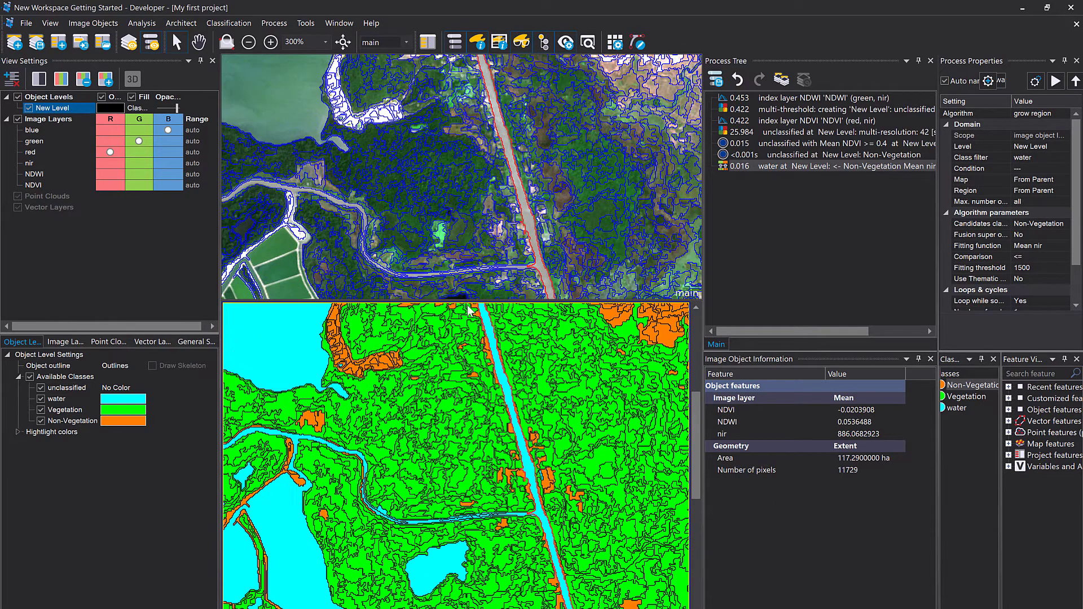
Inspect the nir and NDVI means of vegetation and non-vegetation objects across the forest and along the river.
{"action": "left_click_drag", "start_coordinate": [467, 302], "coordinate": [463, 247]}
{"action": "scroll", "coordinate": [418, 356], "scroll_direction": "up", "scroll_amount": 1}
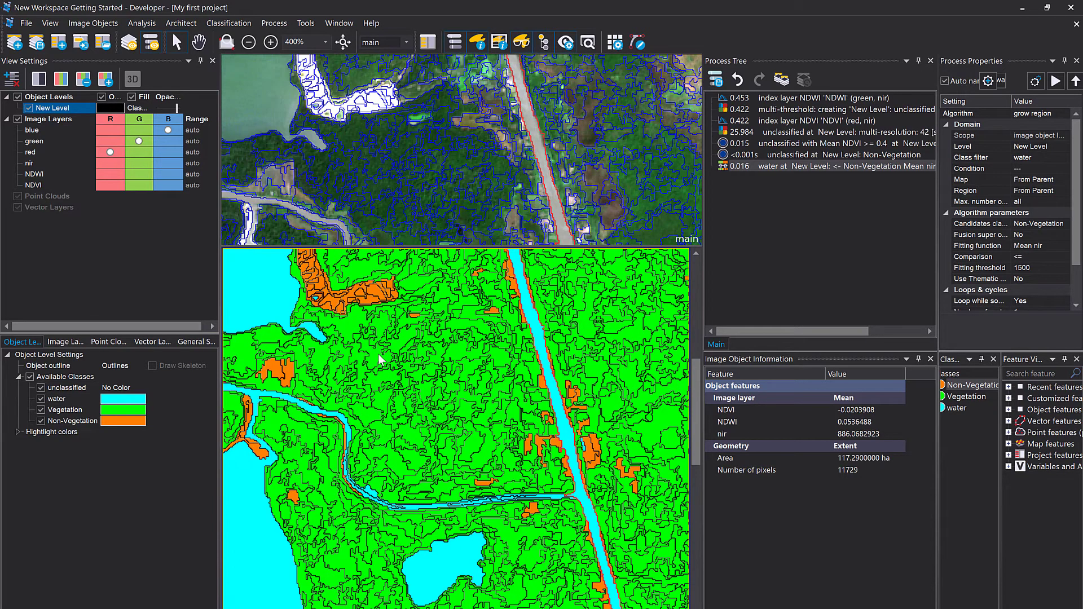
{"action": "left_click", "coordinate": [377, 358]}
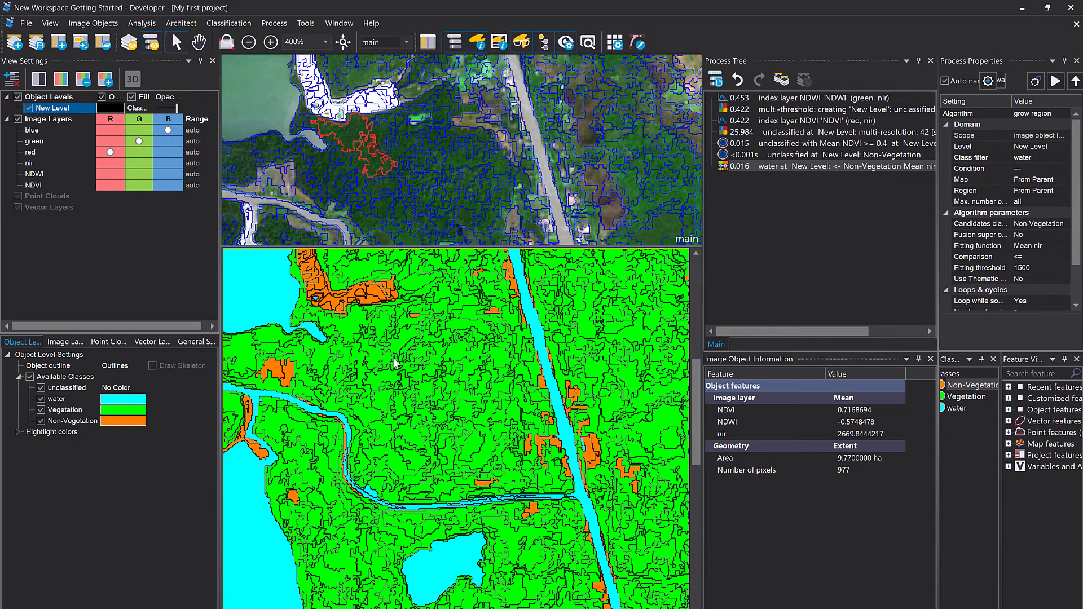
{"action": "left_click", "coordinate": [388, 363]}
{"action": "left_click", "coordinate": [356, 340]}
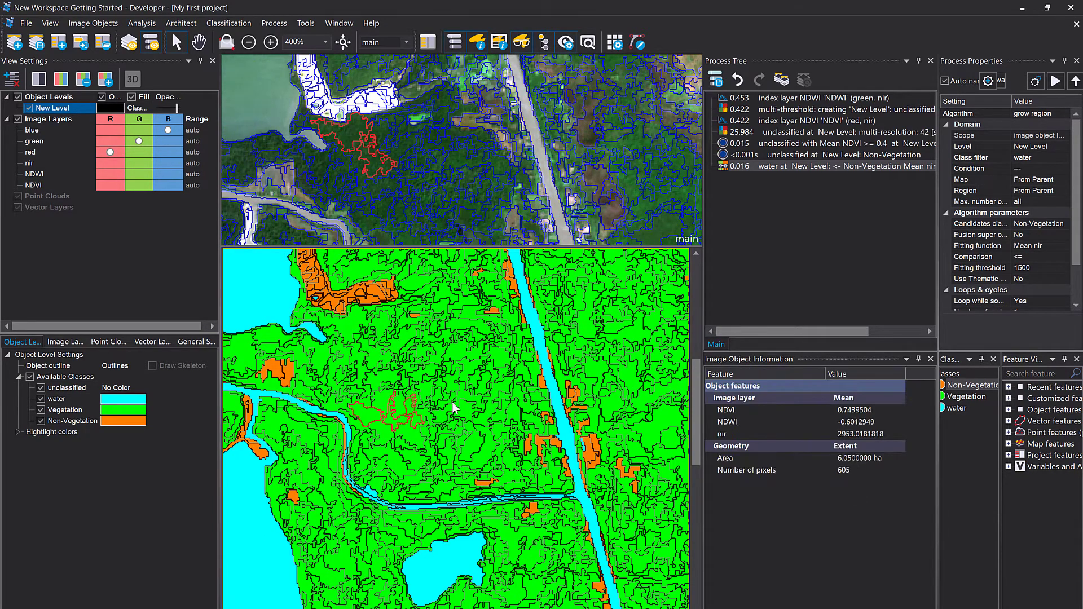
{"action": "left_click", "coordinate": [389, 413]}
{"action": "left_click", "coordinate": [484, 398]}
{"action": "left_click", "coordinate": [478, 357]}
{"action": "left_click", "coordinate": [379, 334]}
{"action": "left_click", "coordinate": [414, 409]}
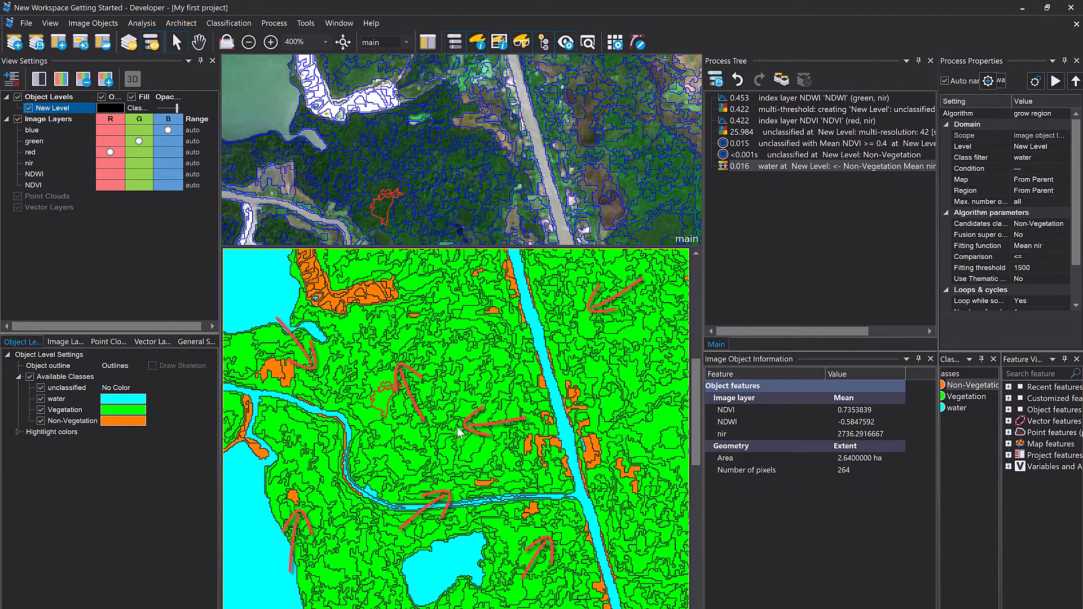
{"action": "left_click", "coordinate": [462, 431]}
{"action": "left_click", "coordinate": [470, 441]}
{"action": "left_click", "coordinate": [420, 375]}
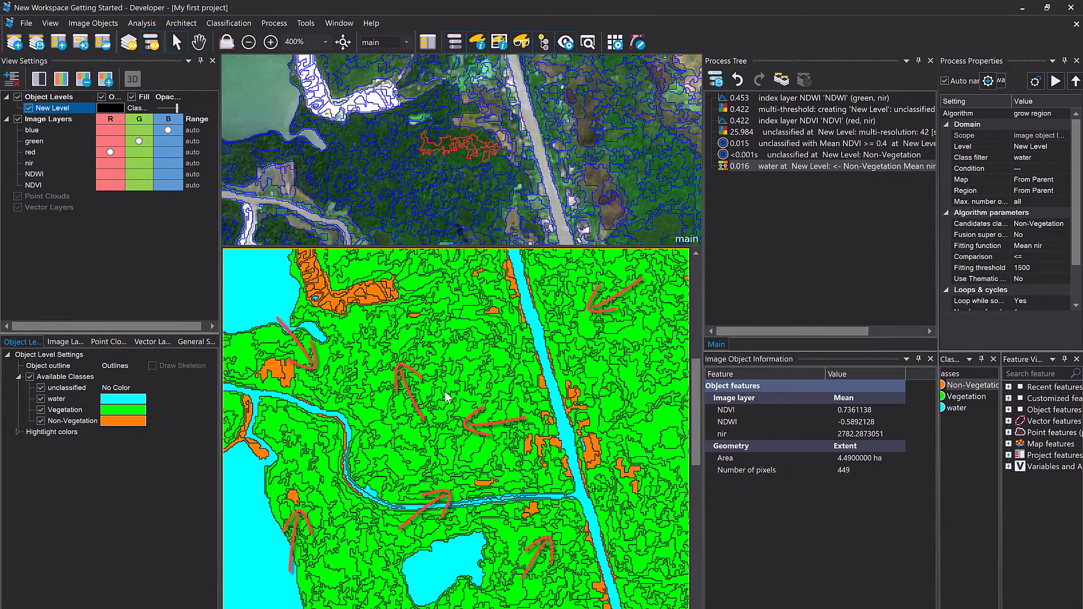
{"action": "left_click", "coordinate": [438, 370]}
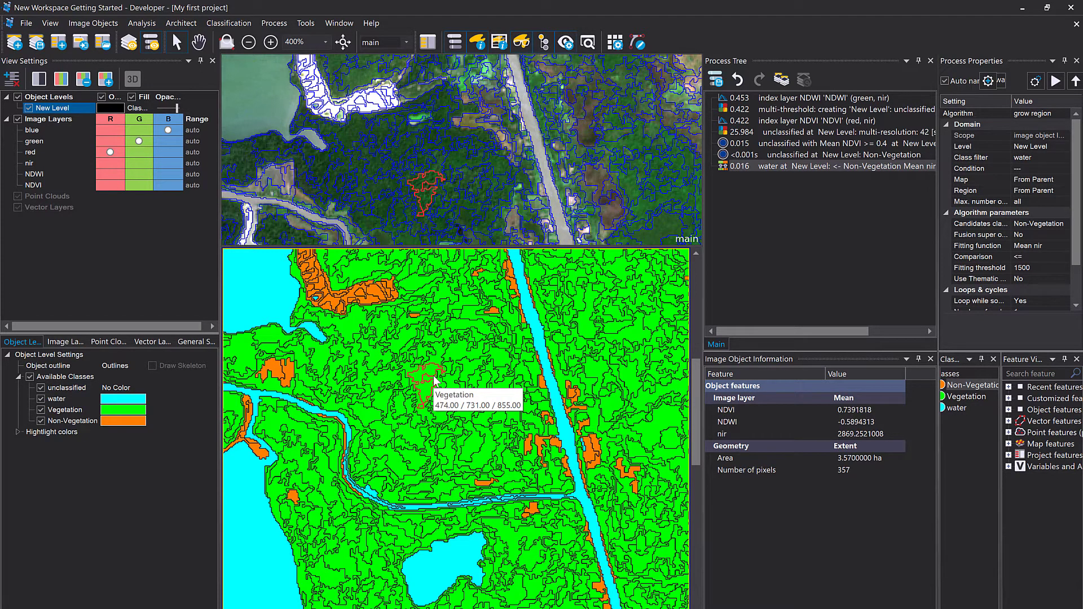
{"action": "left_click", "coordinate": [398, 260]}
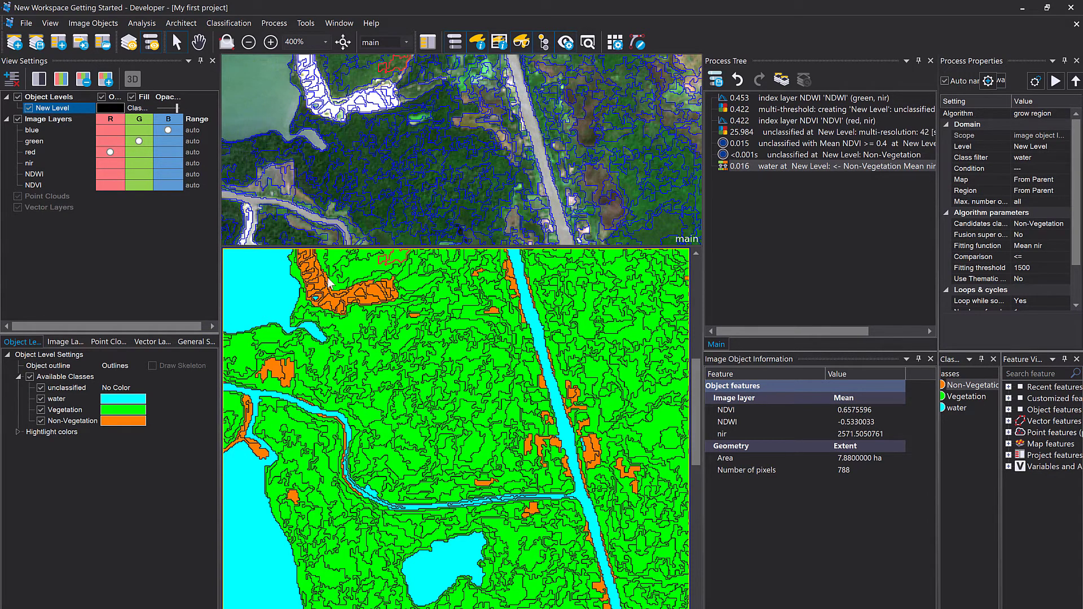
{"action": "left_click", "coordinate": [360, 293]}
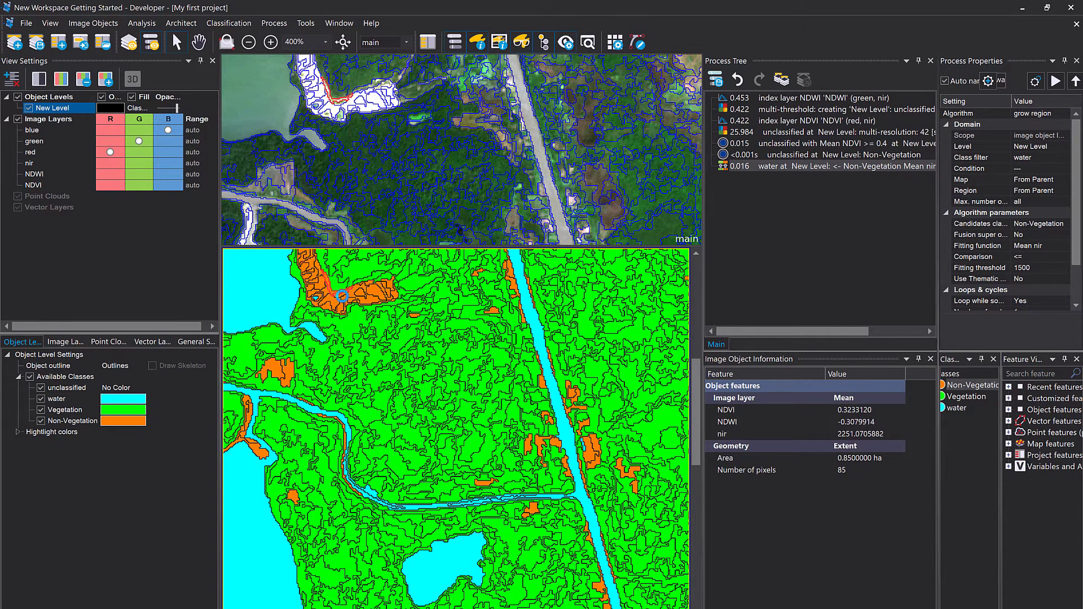
{"action": "left_click", "coordinate": [379, 294]}
{"action": "left_click", "coordinate": [353, 299]}
{"action": "left_click", "coordinate": [333, 300]}
{"action": "scroll", "coordinate": [358, 451], "scroll_direction": "up", "scroll_amount": 3}
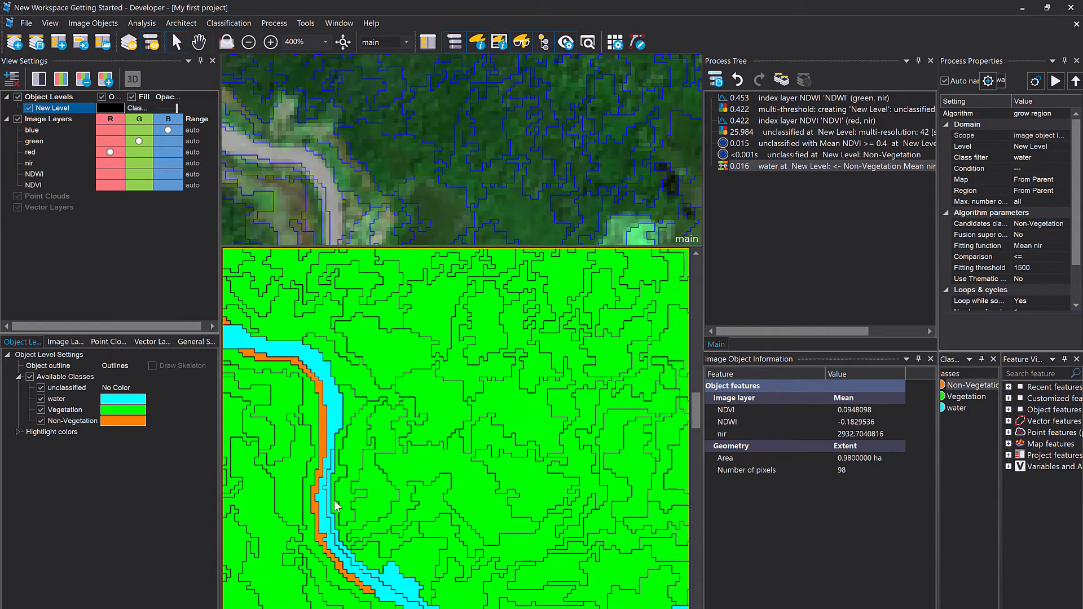
{"action": "left_click", "coordinate": [330, 518]}
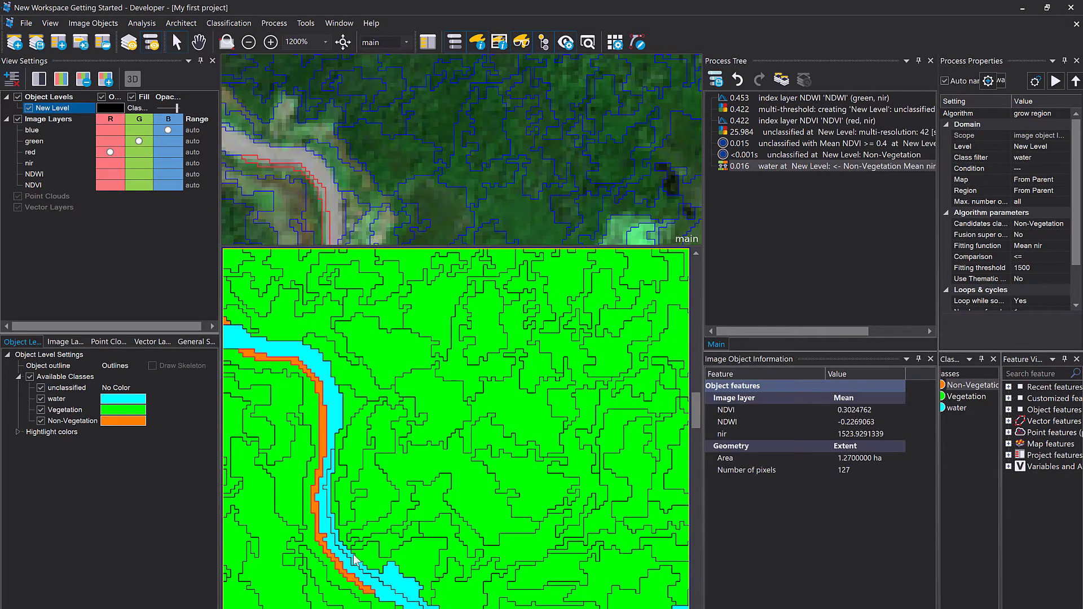
{"action": "left_click", "coordinate": [381, 578]}
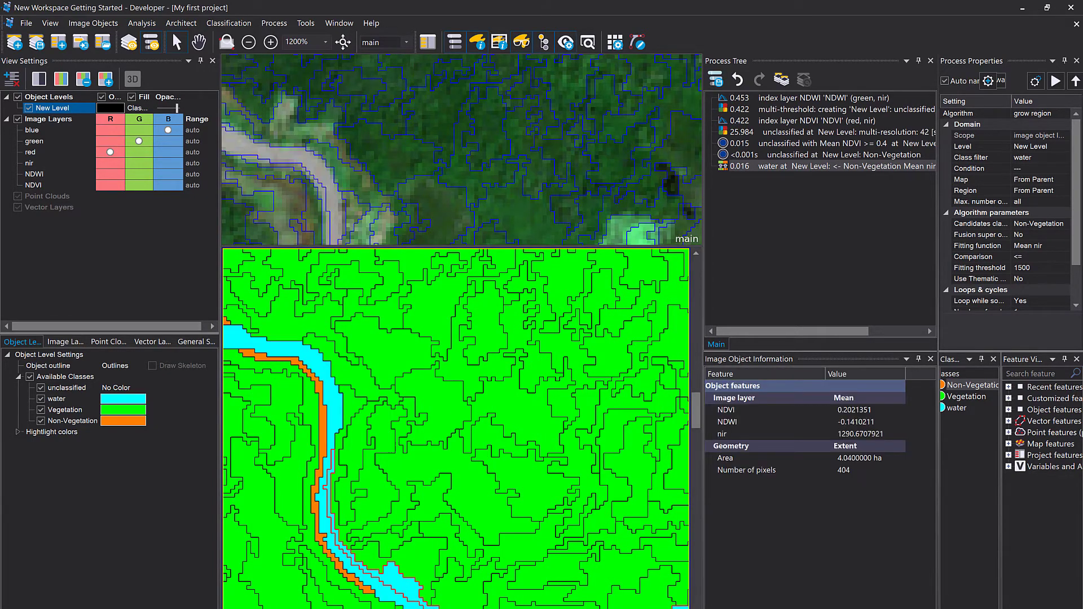
{"action": "scroll", "coordinate": [407, 486], "scroll_direction": "down", "scroll_amount": 3}
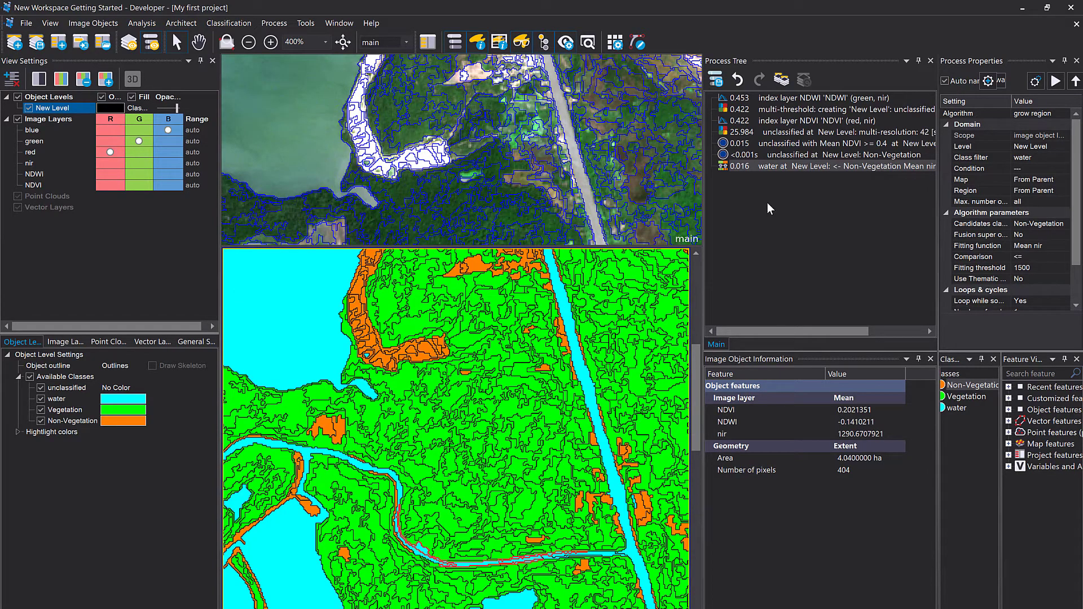
Add a new process to the rule set using the merge region algorithm.
{"action": "right_click", "coordinate": [782, 212]}
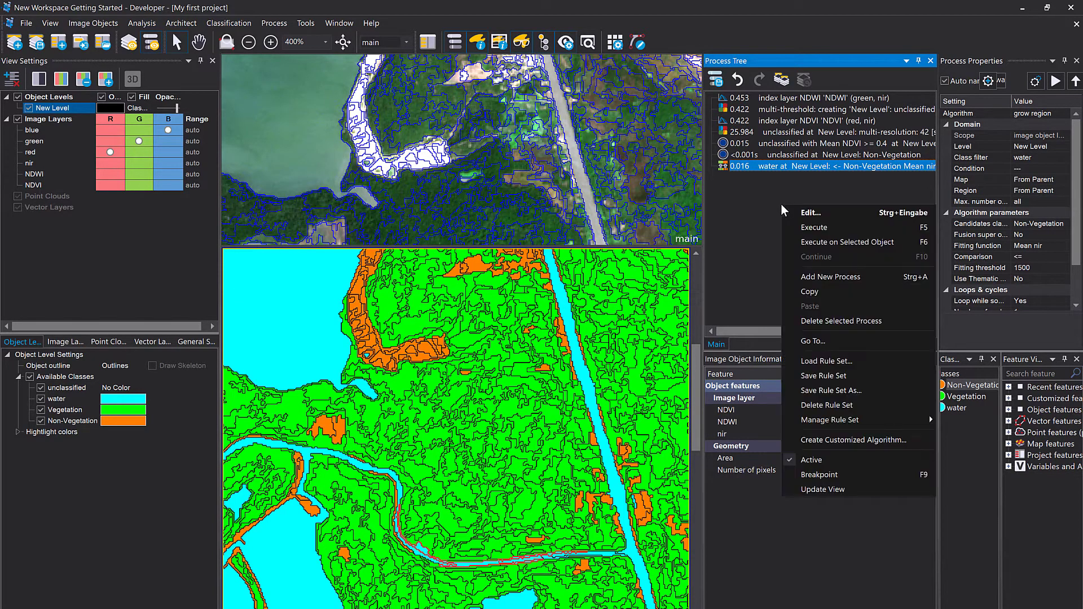
{"action": "left_click", "coordinate": [826, 277]}
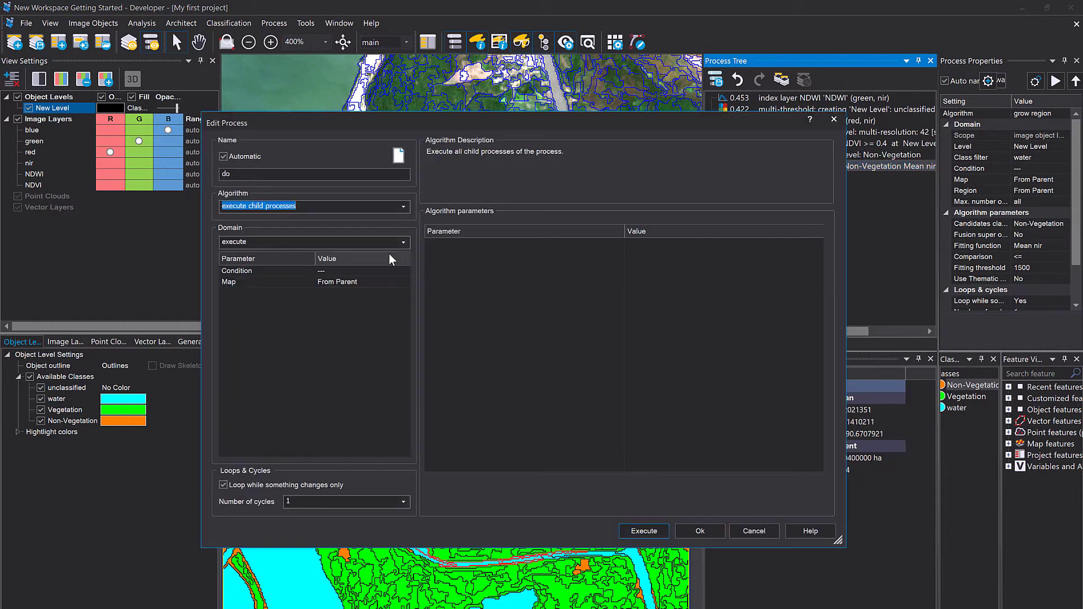
{"action": "type", "text": "mer"}
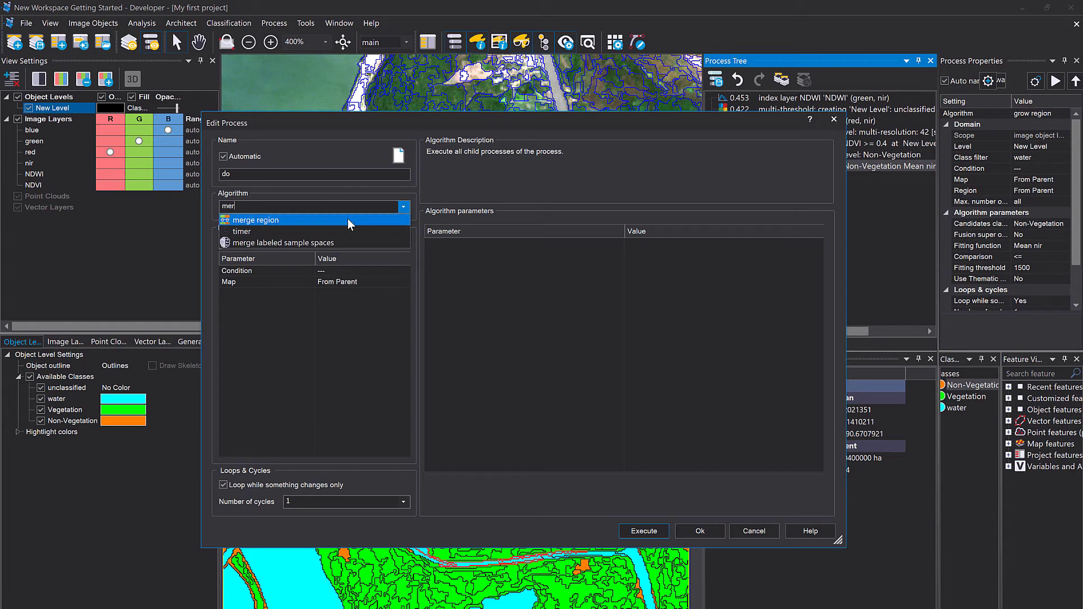
{"action": "left_click", "coordinate": [404, 207]}
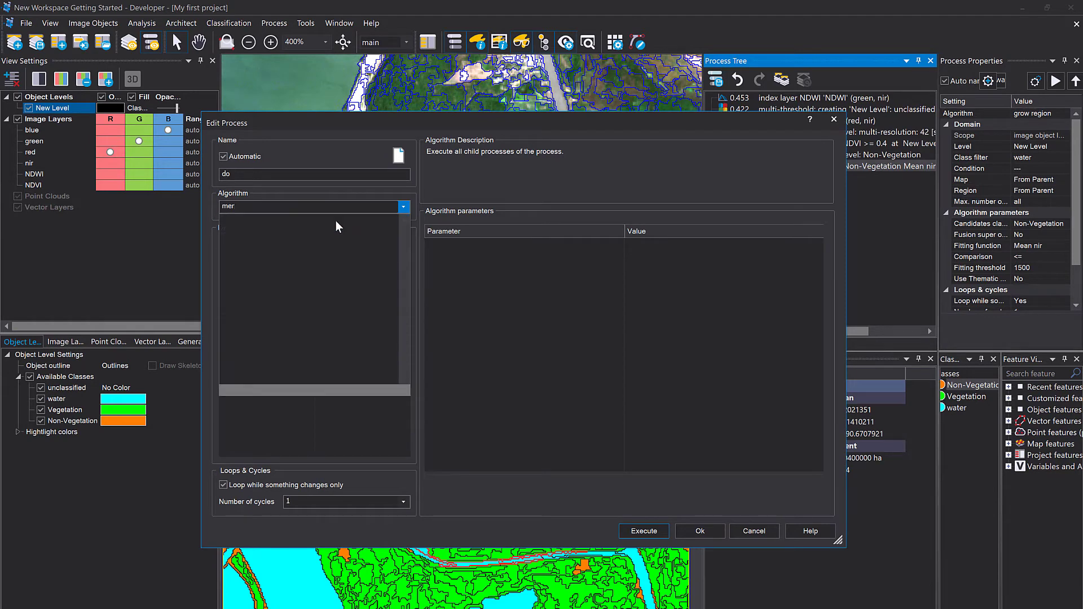
{"action": "key", "text": "Return"}
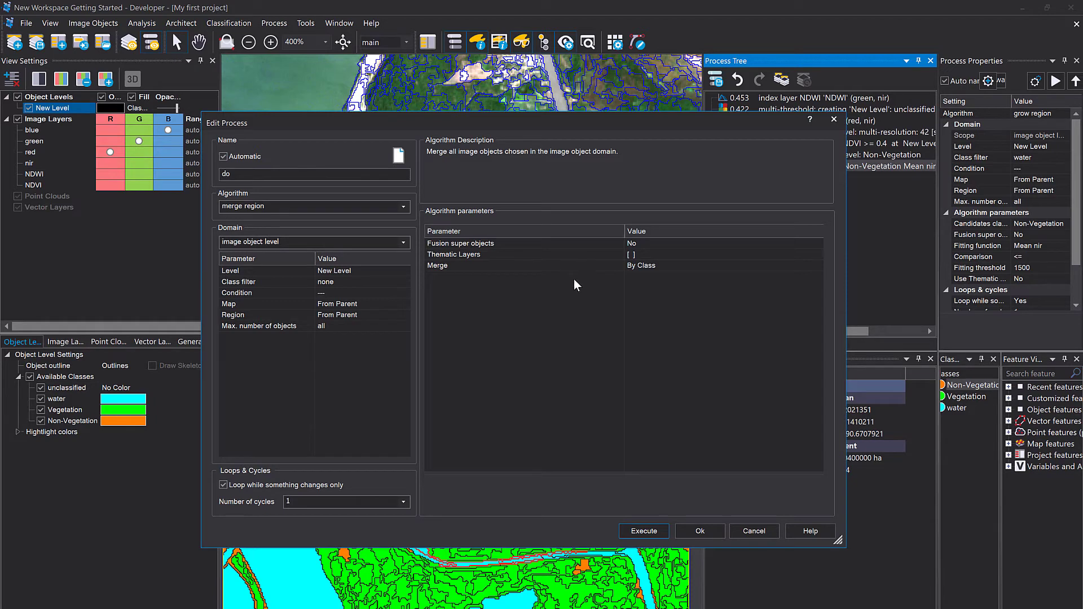
Set the merge region's Merge parameter to By Class and execute the process on New Level.
{"action": "left_click", "coordinate": [526, 270]}
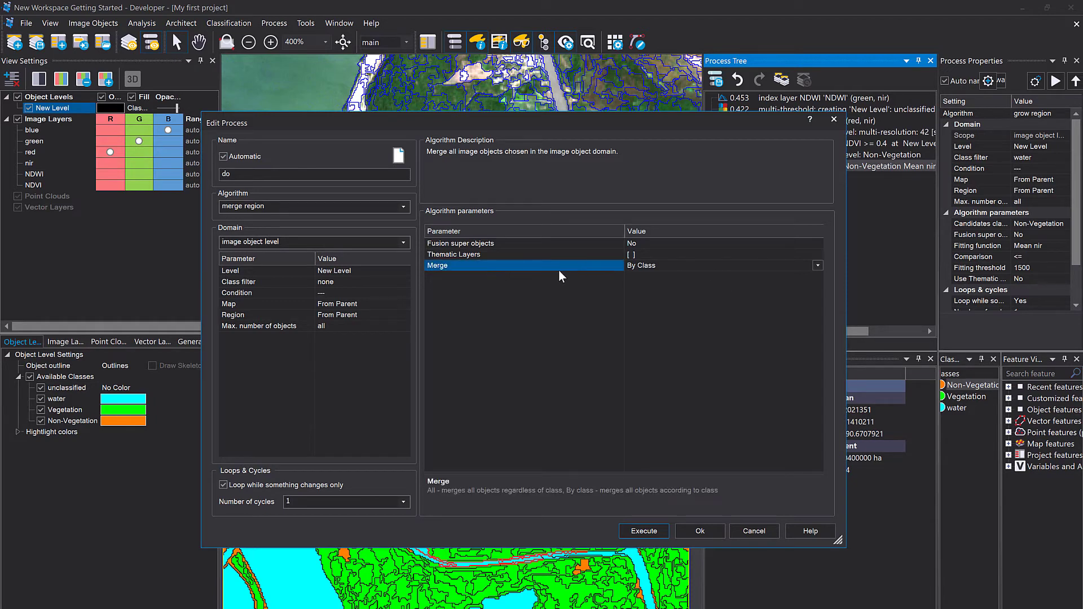
{"action": "left_click", "coordinate": [818, 265]}
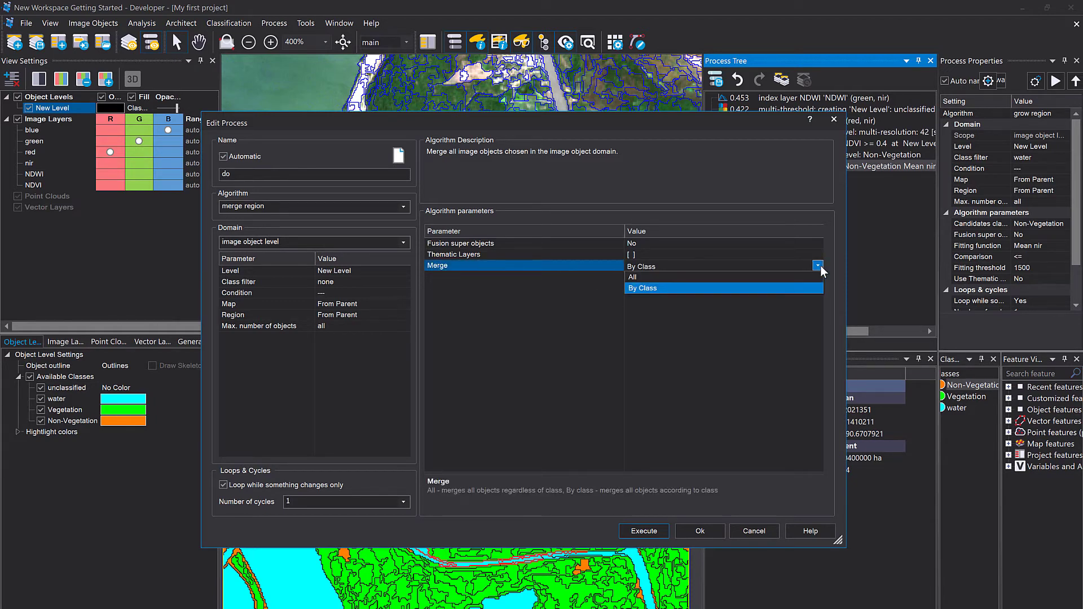
{"action": "left_click", "coordinate": [768, 294]}
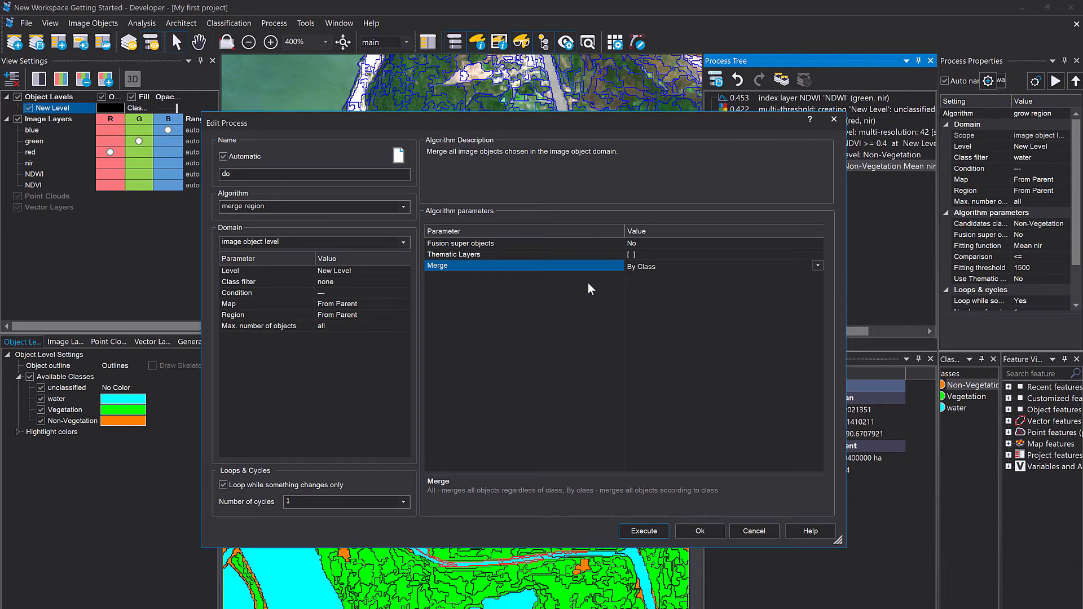
{"action": "left_click", "coordinate": [643, 531]}
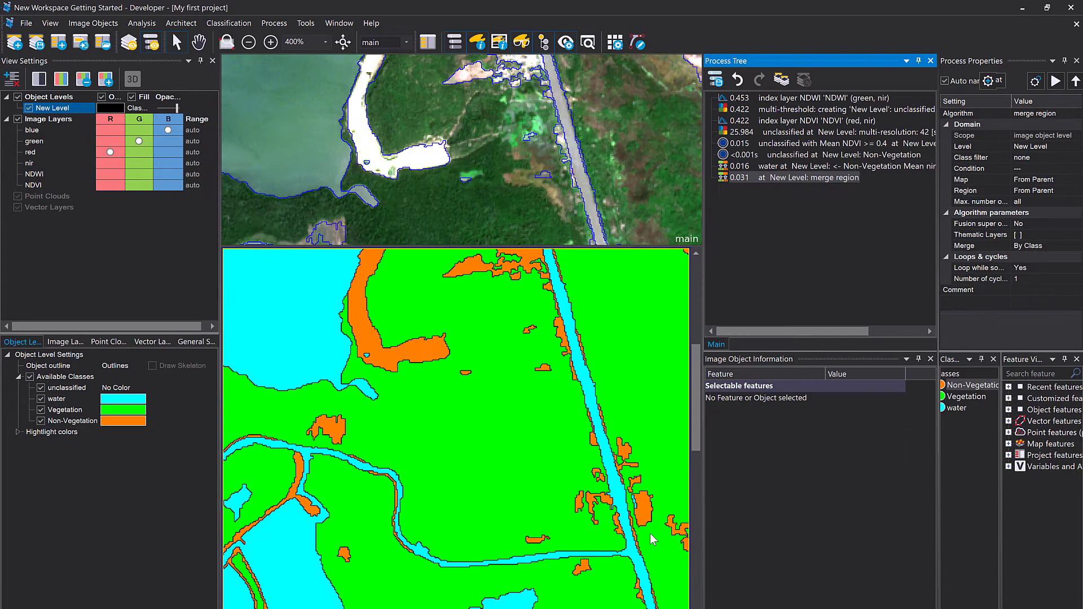
Zoom out and inspect the merged water, vegetation and non-vegetation objects and their mean values.
{"action": "left_click", "coordinate": [465, 404]}
{"action": "scroll", "coordinate": [489, 378], "scroll_direction": "down", "scroll_amount": 3}
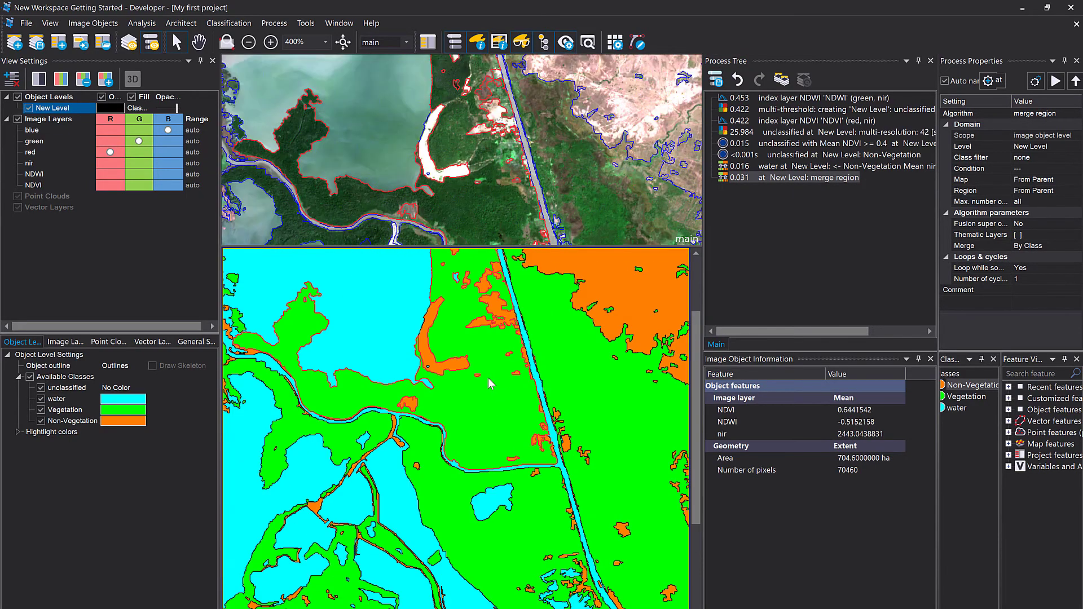
{"action": "scroll", "coordinate": [498, 418], "scroll_direction": "down", "scroll_amount": 2}
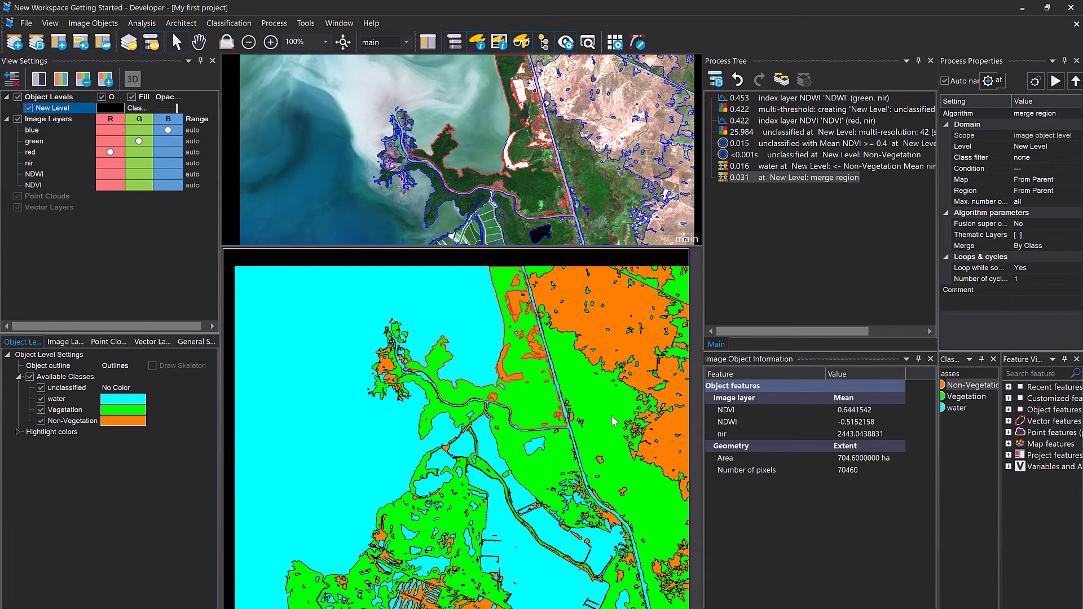
{"action": "left_click", "coordinate": [615, 340]}
{"action": "left_click", "coordinate": [624, 345]}
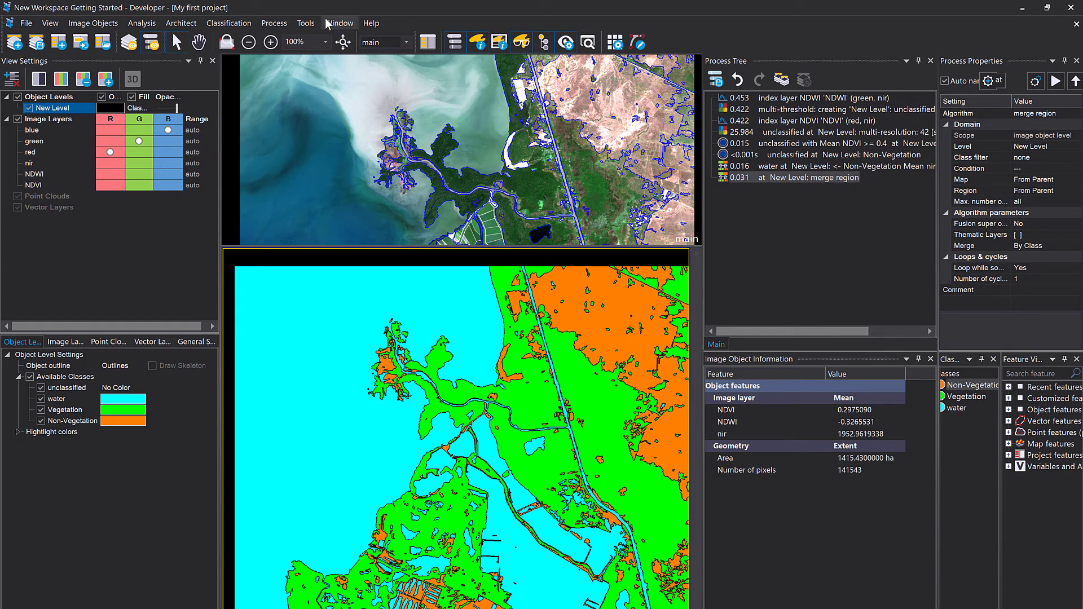
Rearrange the split view so the satellite image view fills most of the viewer.
{"action": "left_click", "coordinate": [339, 23]}
{"action": "left_click", "coordinate": [364, 117]}
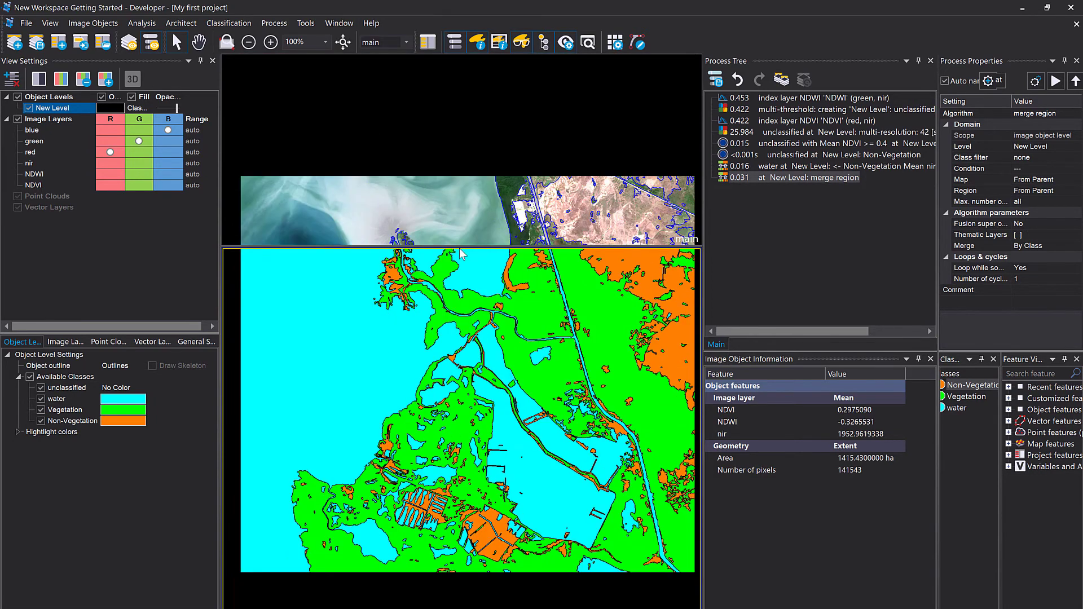
{"action": "left_click_drag", "start_coordinate": [469, 266], "coordinate": [546, 551]}
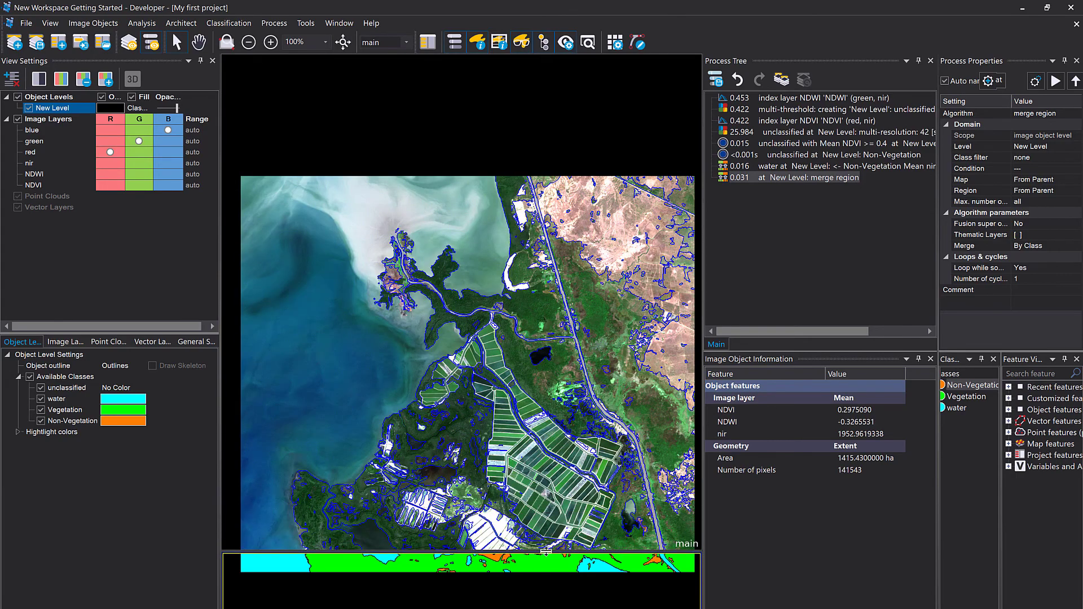